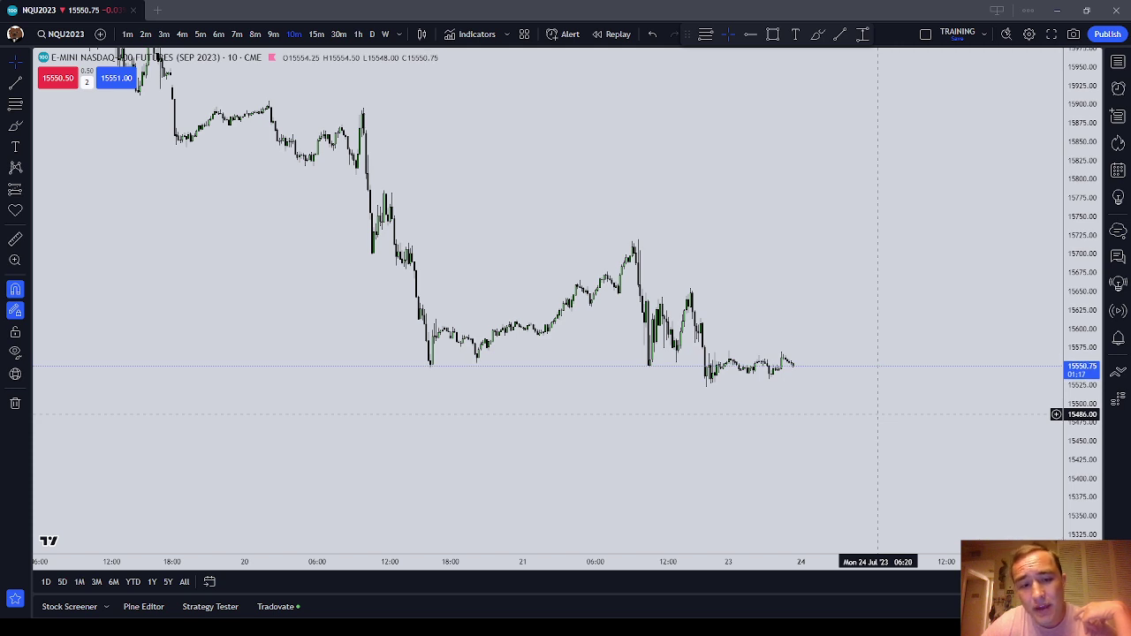
- Examine the recent price action of the 21 July session on the 10-minute NQU2023 chart
left_click_drag(877, 415, 943, 401)
scroll(973, 414, "up", 1)
left_click_drag(1075, 452, 1051, 144)
scroll(884, 424, "up", 2)
scroll(772, 384, "up", 2)
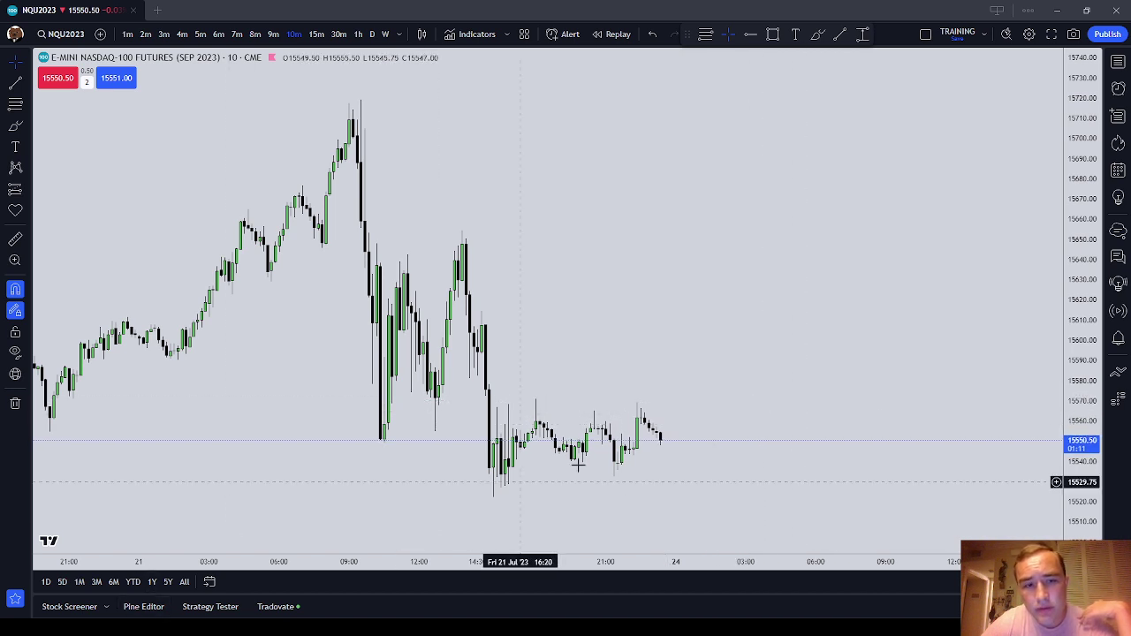
left_click_drag(644, 319, 691, 318)
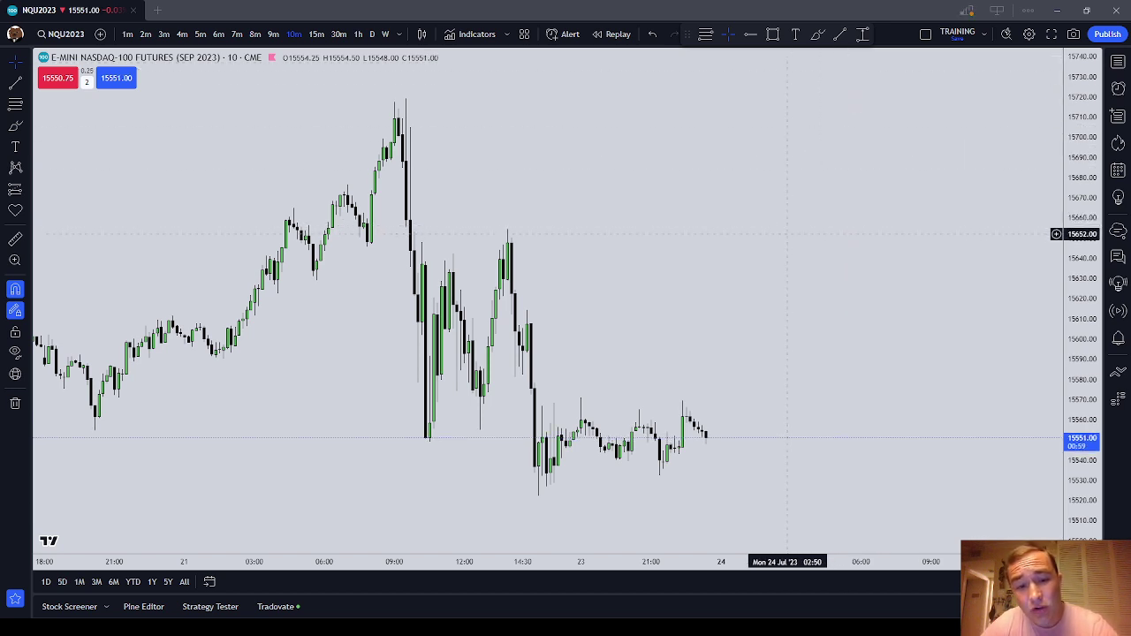
left_click_drag(788, 235, 917, 237)
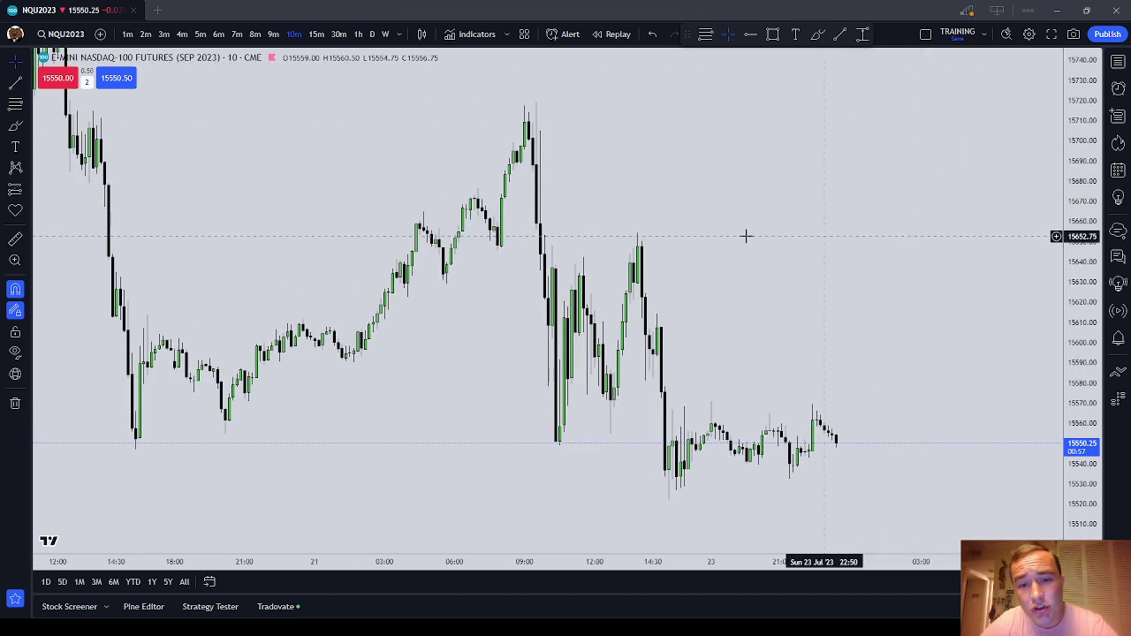
scroll(689, 239, "up", 1)
mouse_move(673, 262)
left_mouse_down()
mouse_move(793, 255)
mouse_move(699, 282)
left_mouse_up()
scroll(792, 255, "up", 1)
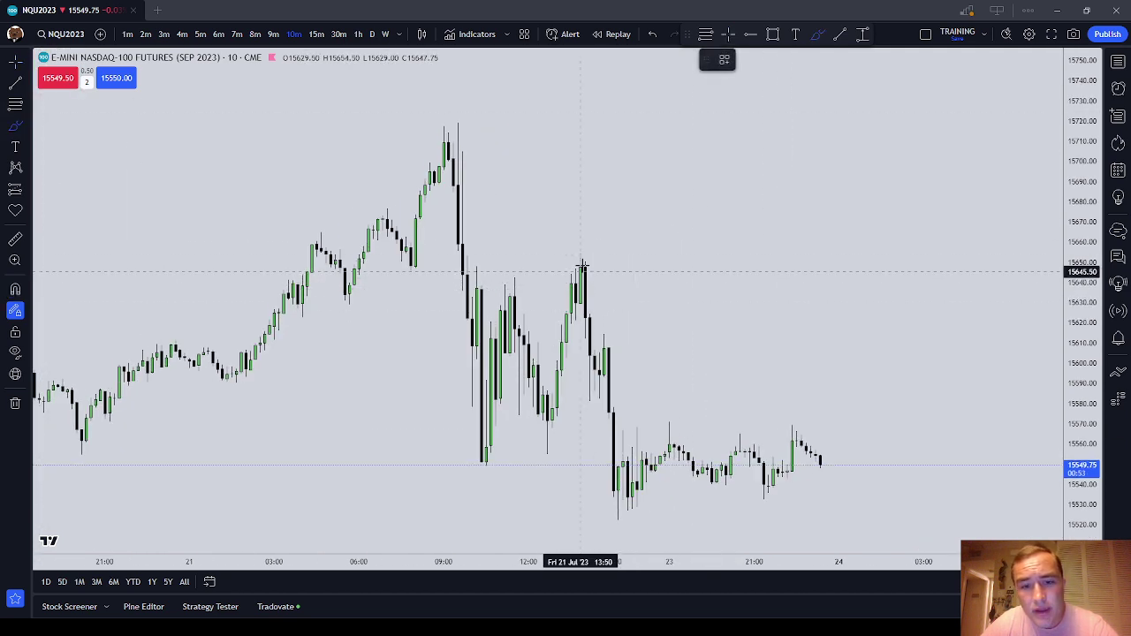
- Circle the 13:50 swing high of 21 July and underline its candle opens with the Brush, and delete both marks
mouse_move(583, 254)
left_mouse_down()
mouse_move(559, 254)
mouse_move(566, 311)
mouse_move(599, 265)
mouse_move(583, 255)
left_mouse_up()
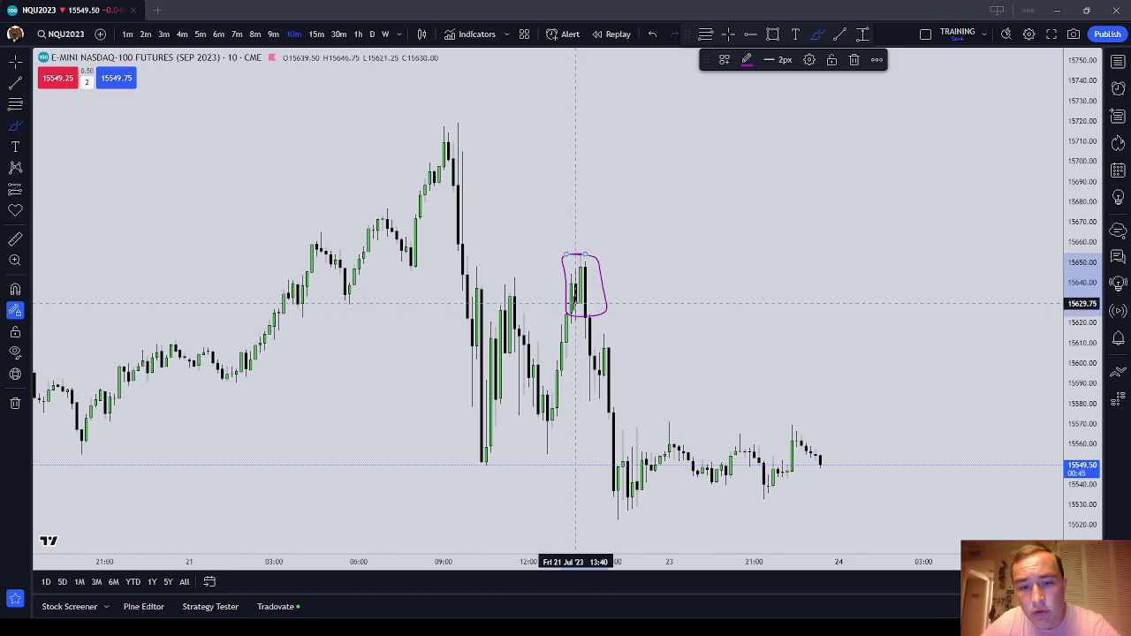
left_click(575, 303)
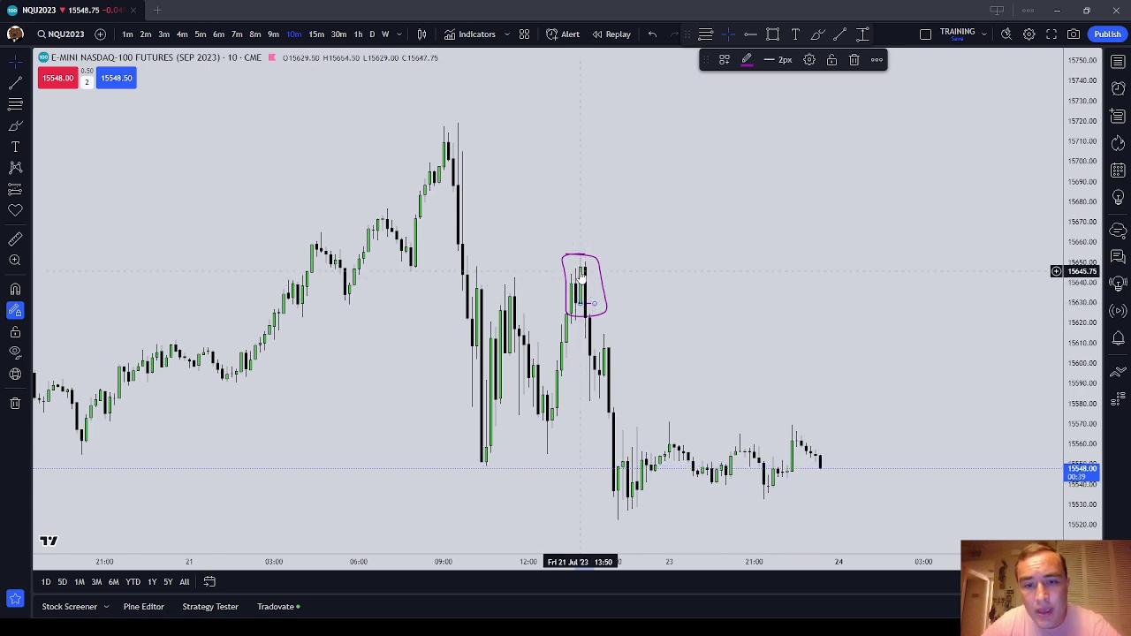
left_click(584, 282)
left_click_drag(598, 265, 599, 266)
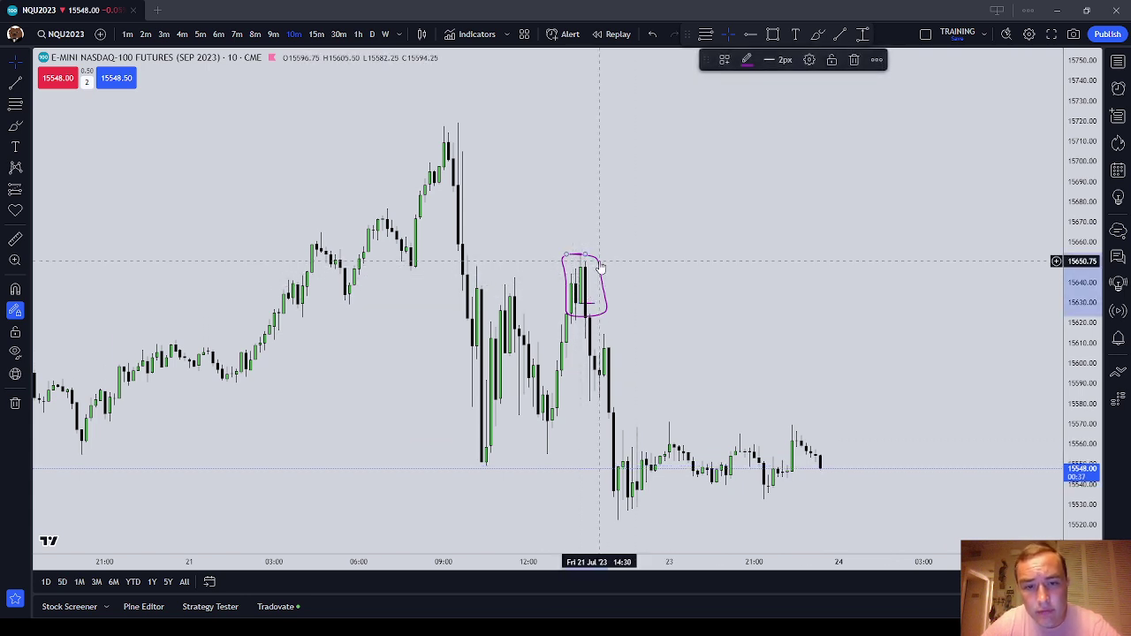
left_click(856, 60)
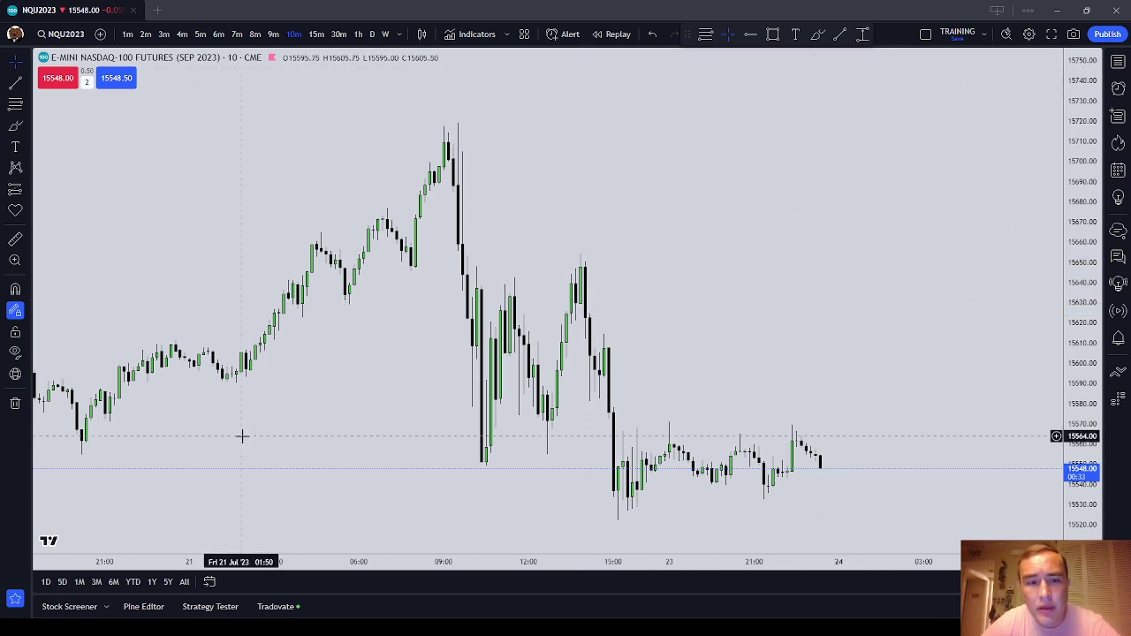
- Compare the 21 July price swings with the 20 July afternoon low on the 10-minute chart
left_click_drag(590, 164, 665, 186)
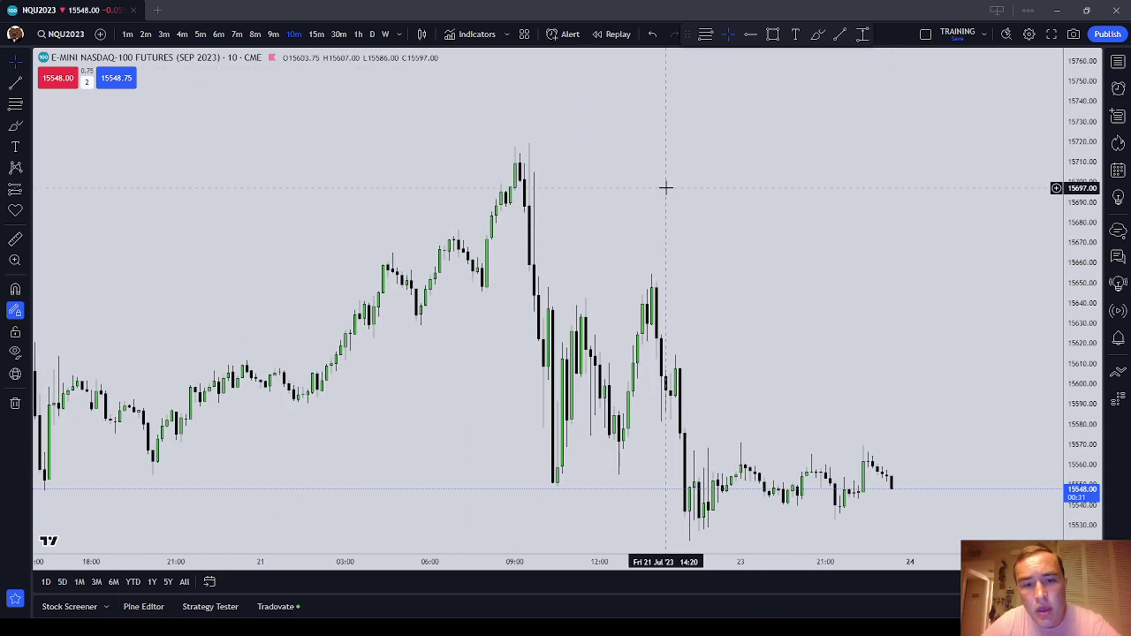
scroll(666, 188, "up", 1)
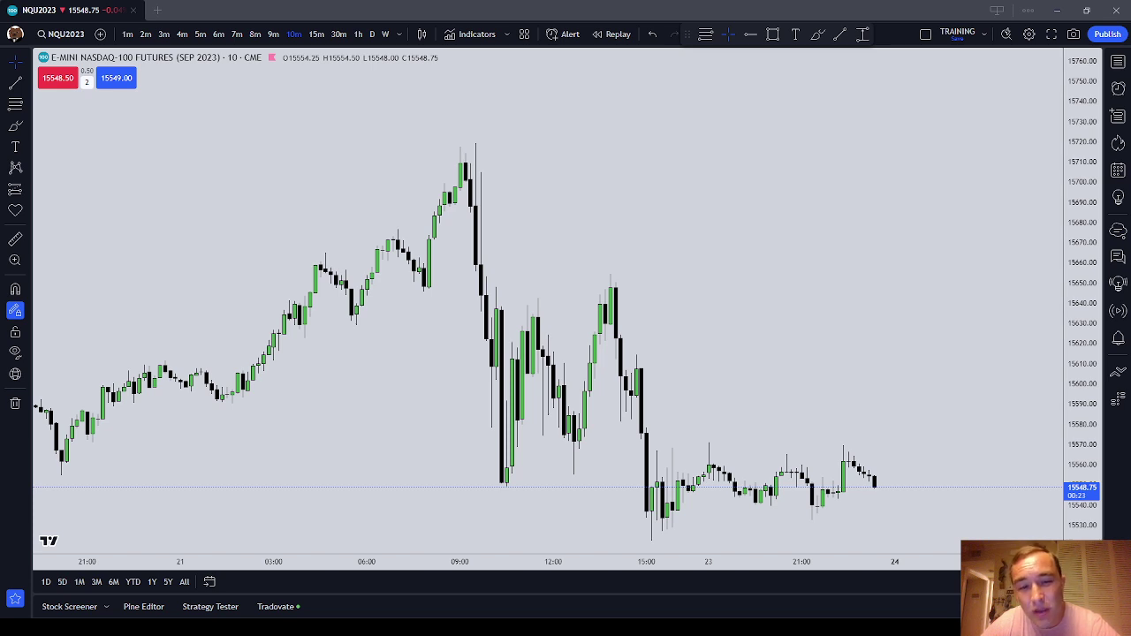
left_click_drag(922, 291, 898, 158)
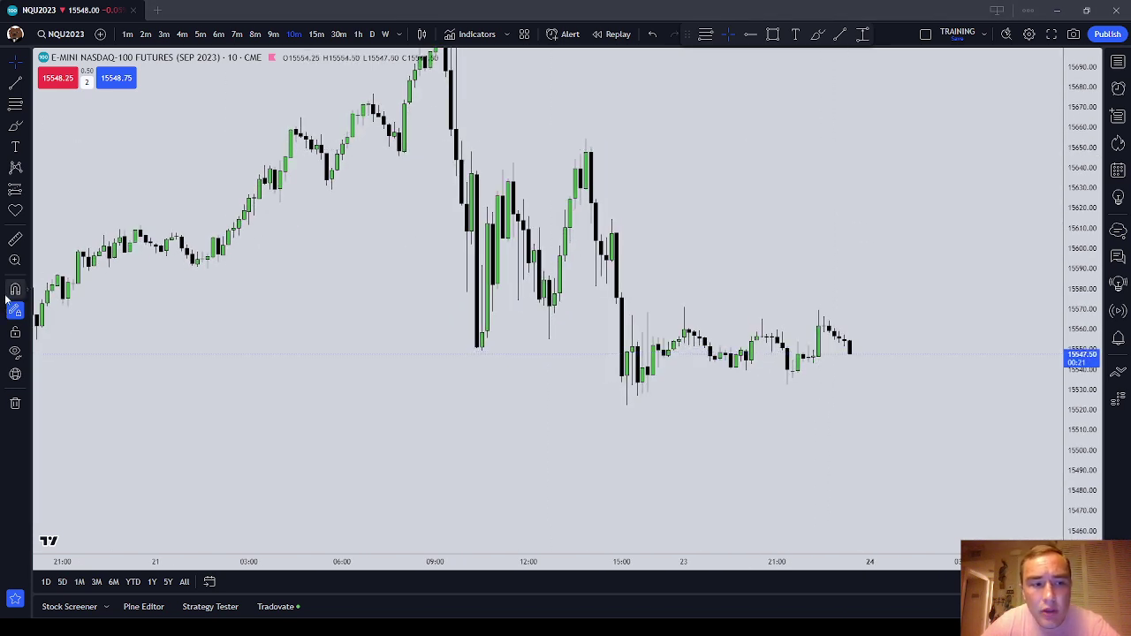
left_click(15, 103)
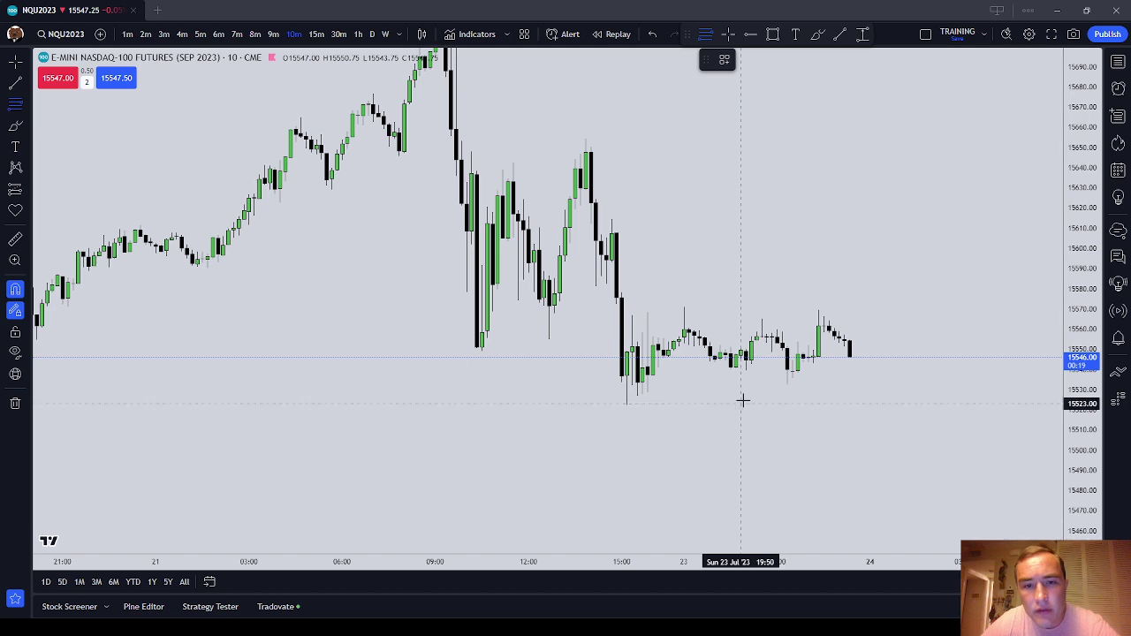
mouse_move(684, 169)
left_mouse_down()
mouse_move(838, 353)
mouse_move(886, 318)
mouse_move(876, 217)
left_mouse_up()
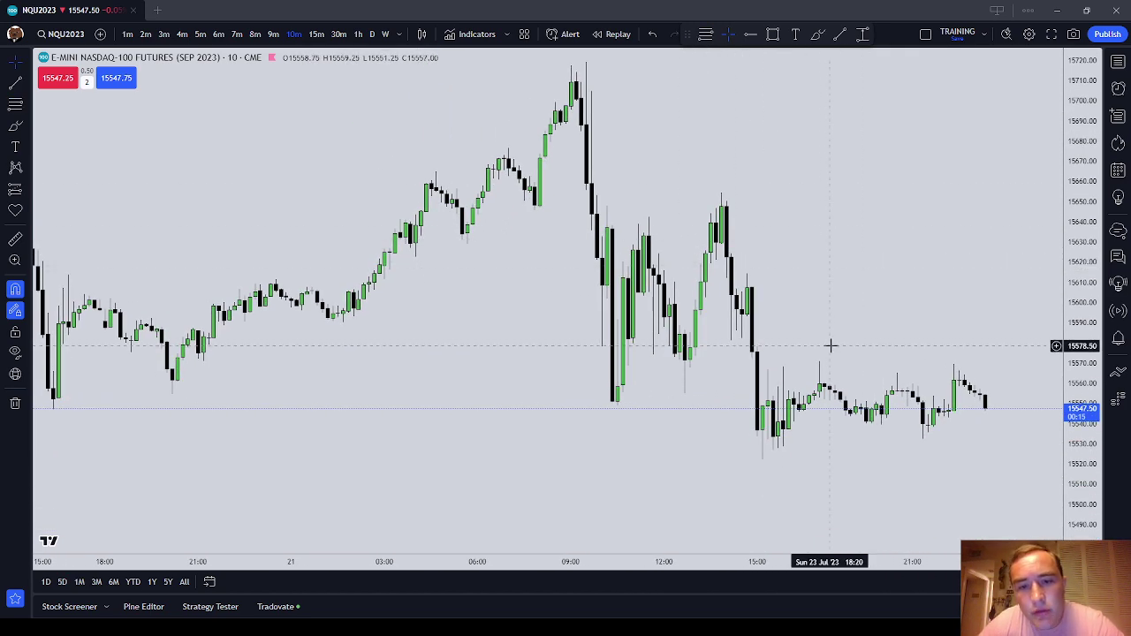
scroll(830, 345, "up", 2)
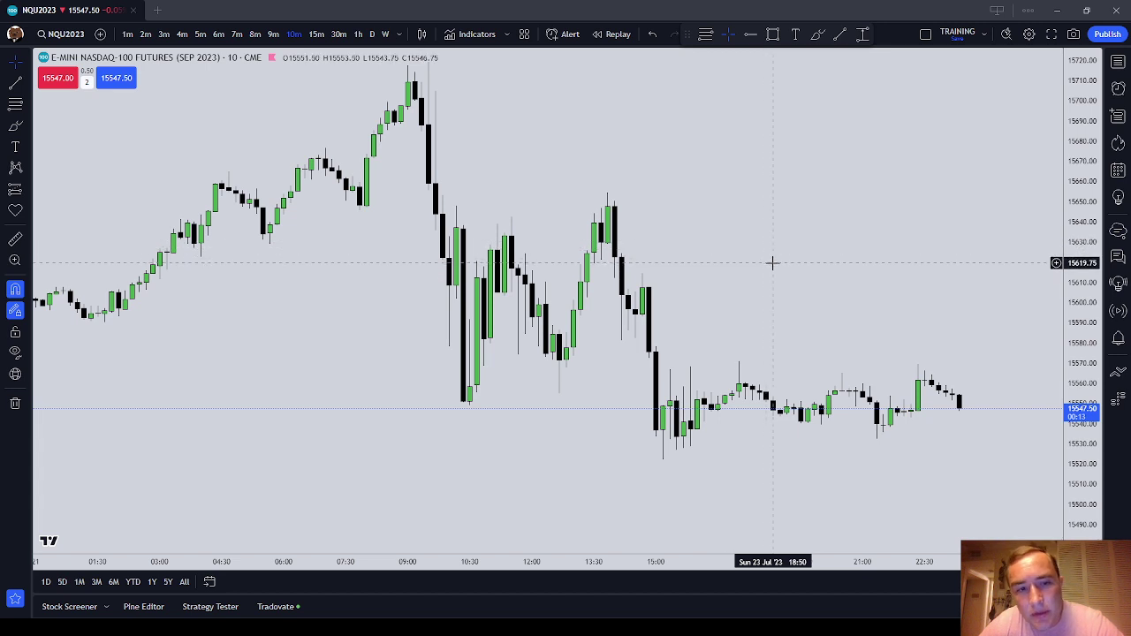
left_click_drag(772, 263, 848, 300)
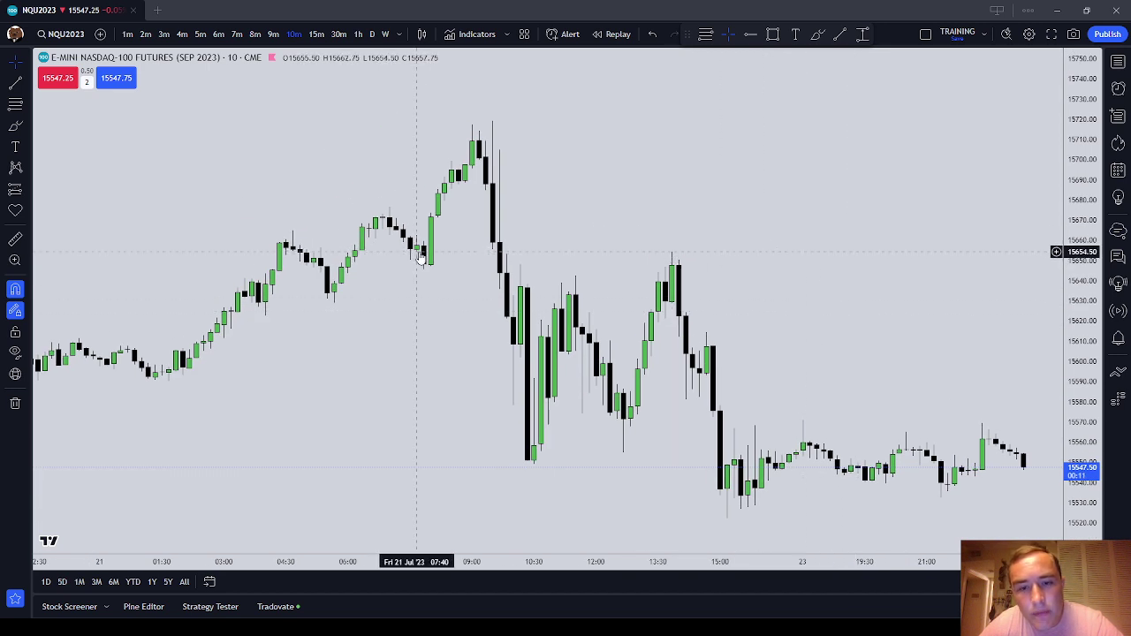
left_click_drag(639, 262, 527, 252)
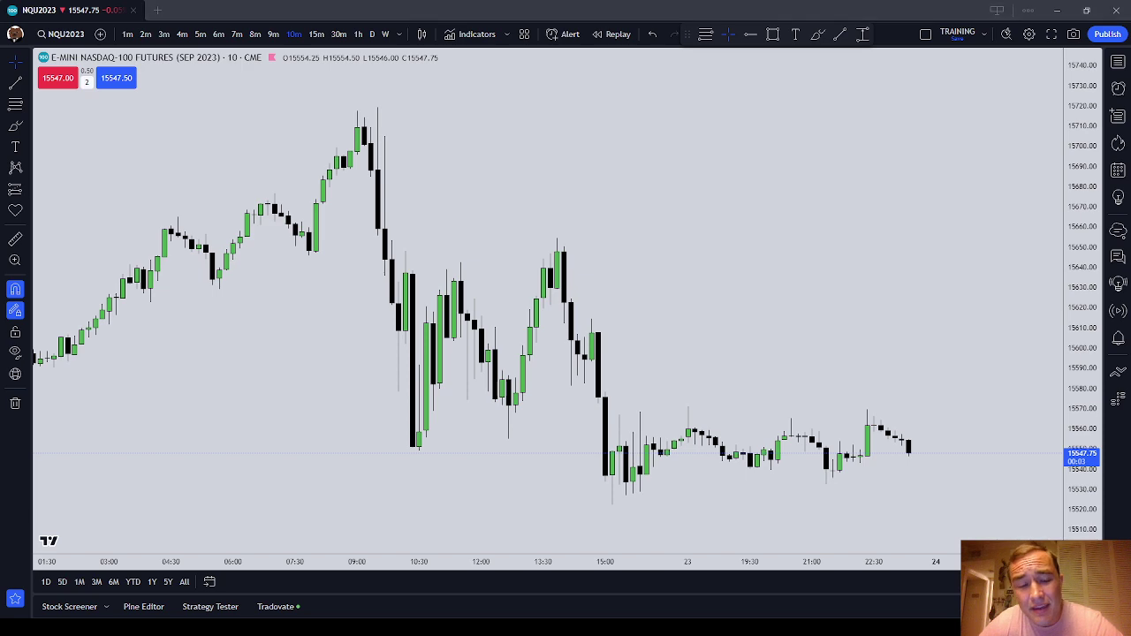
left_click_drag(293, 416, 607, 412)
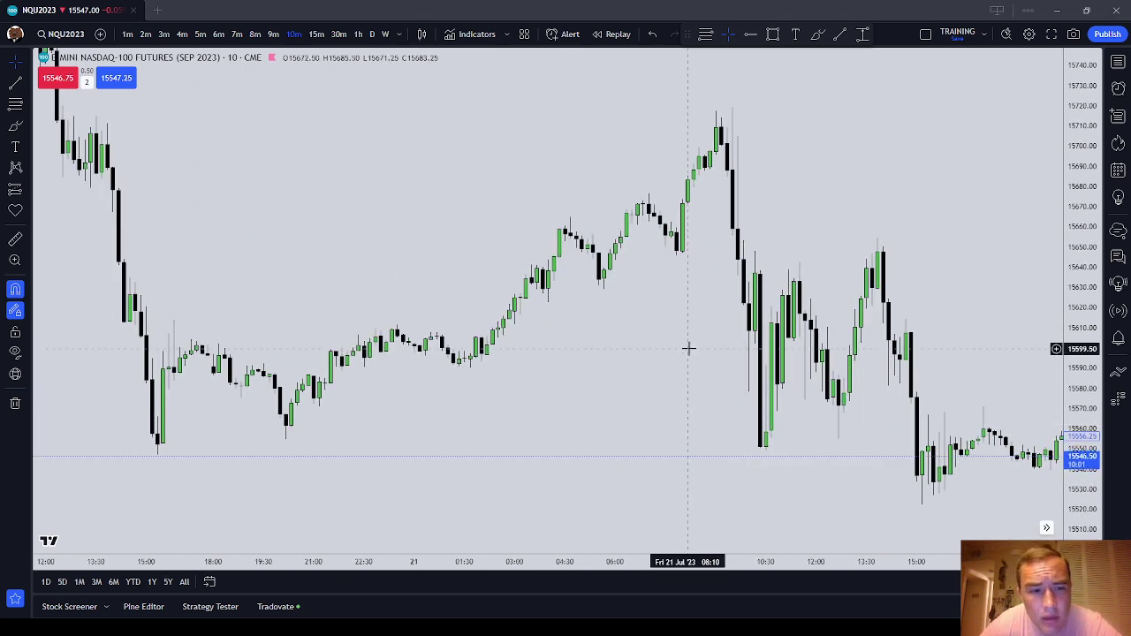
left_click_drag(415, 445, 709, 420)
left_click_drag(1091, 425, 1080, 252)
left_click_drag(864, 431, 876, 397)
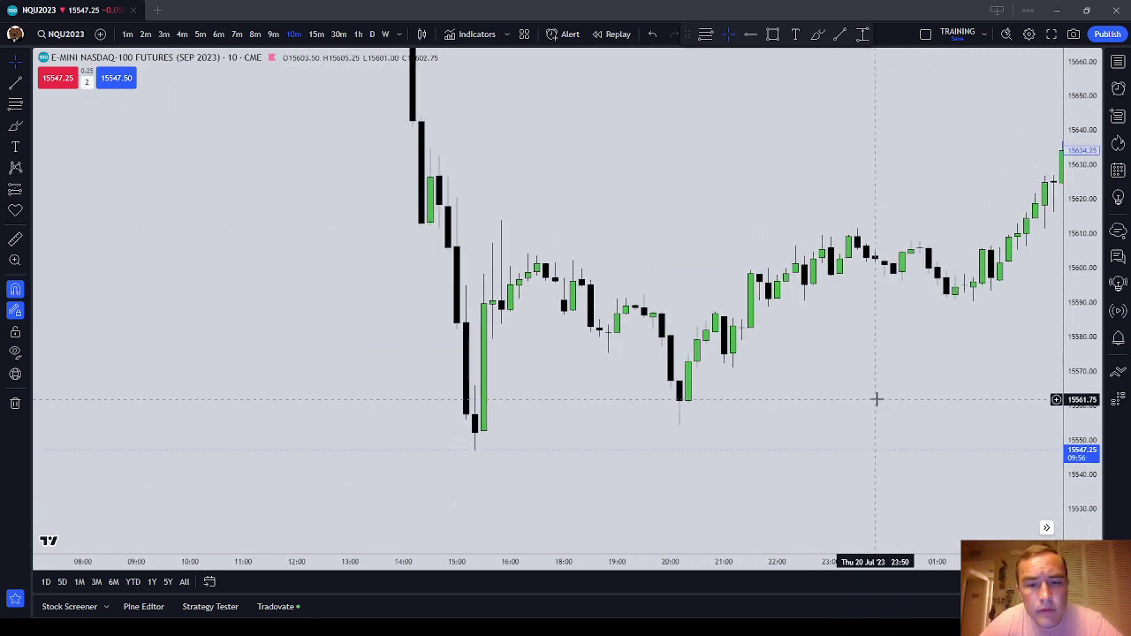
- Mark the body top of the 15:20 candle on 20 July with a short Brush line and delete it
left_click(14, 123)
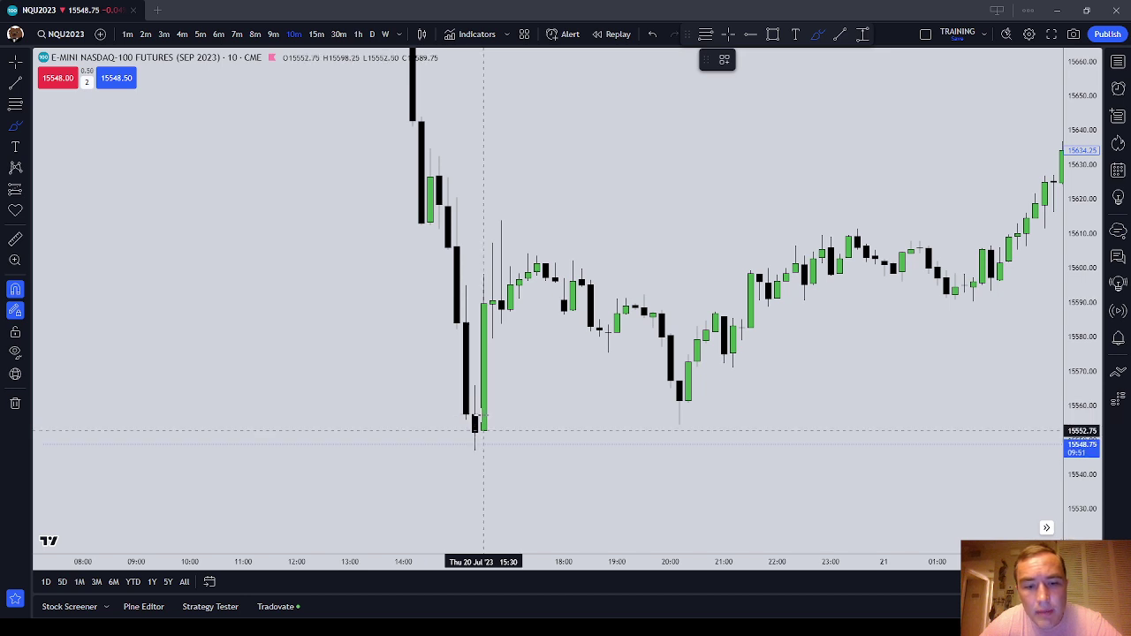
left_click(12, 293)
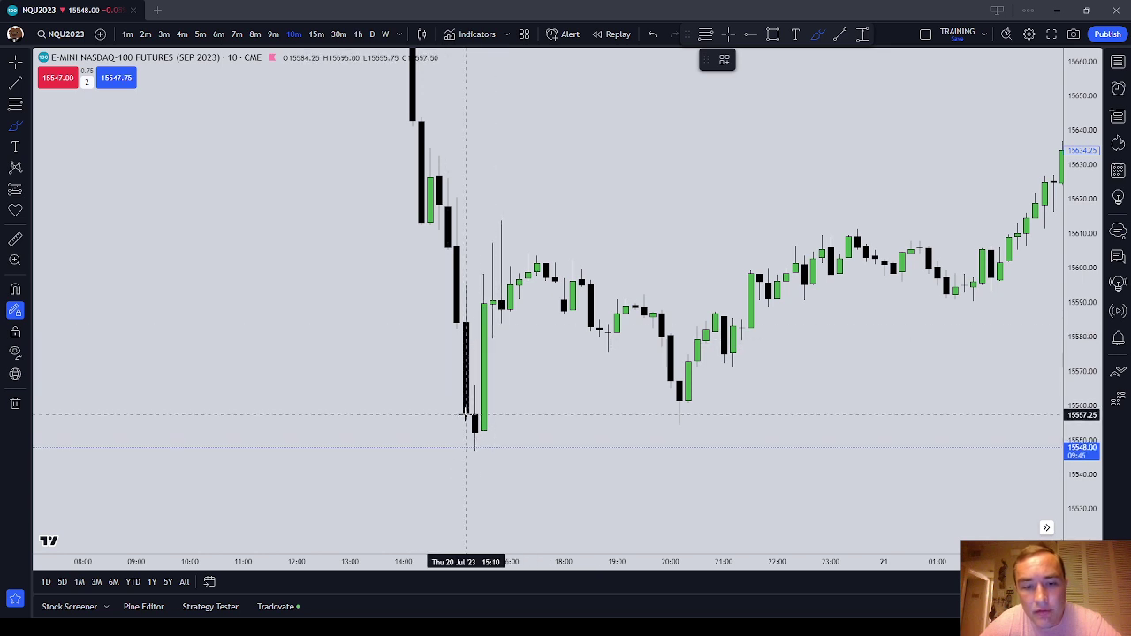
left_click_drag(458, 413, 502, 413)
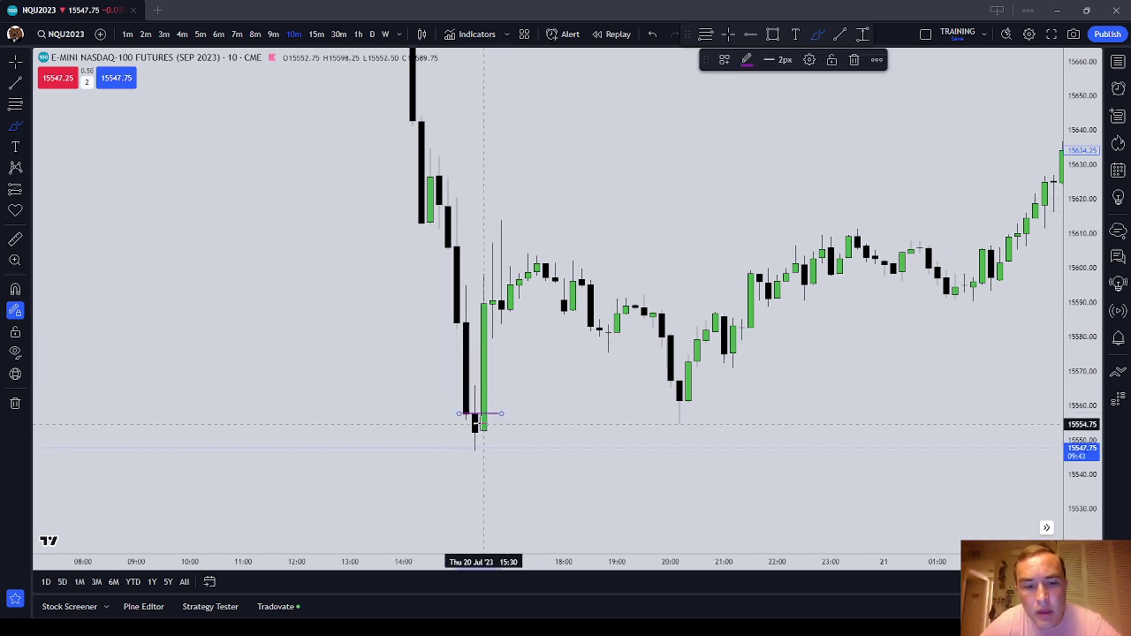
left_click(854, 60)
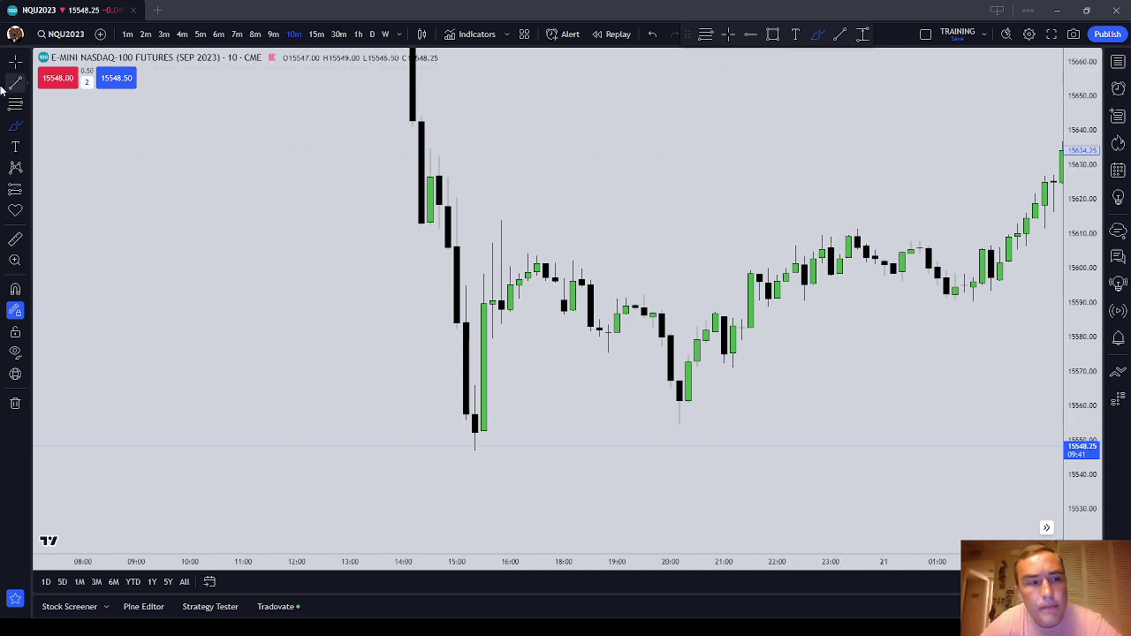
- Draw a Fib Retracement on the 15:20 candle of 20 July from its 15547.00 low to its 15566.00 high
left_click(14, 103)
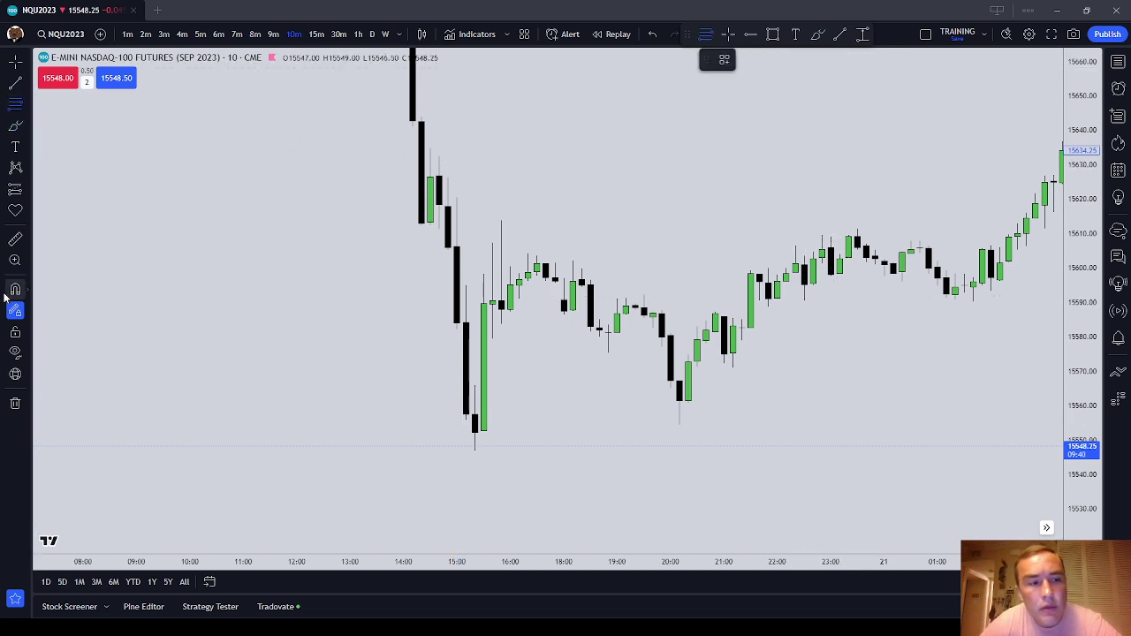
left_click(474, 474)
left_click(470, 371)
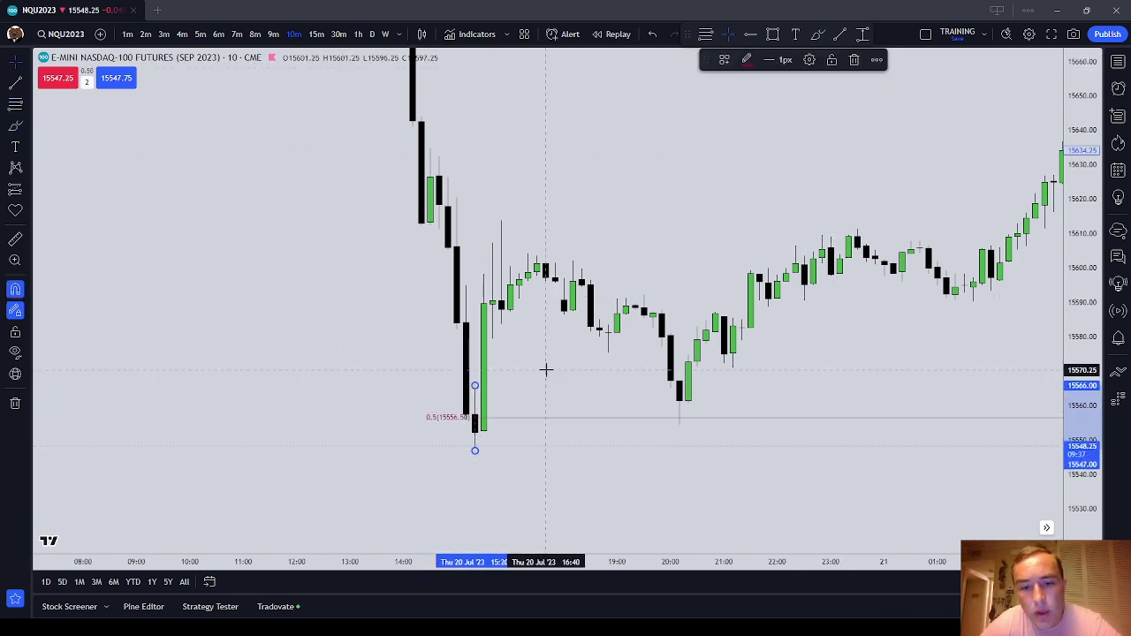
left_click(546, 369)
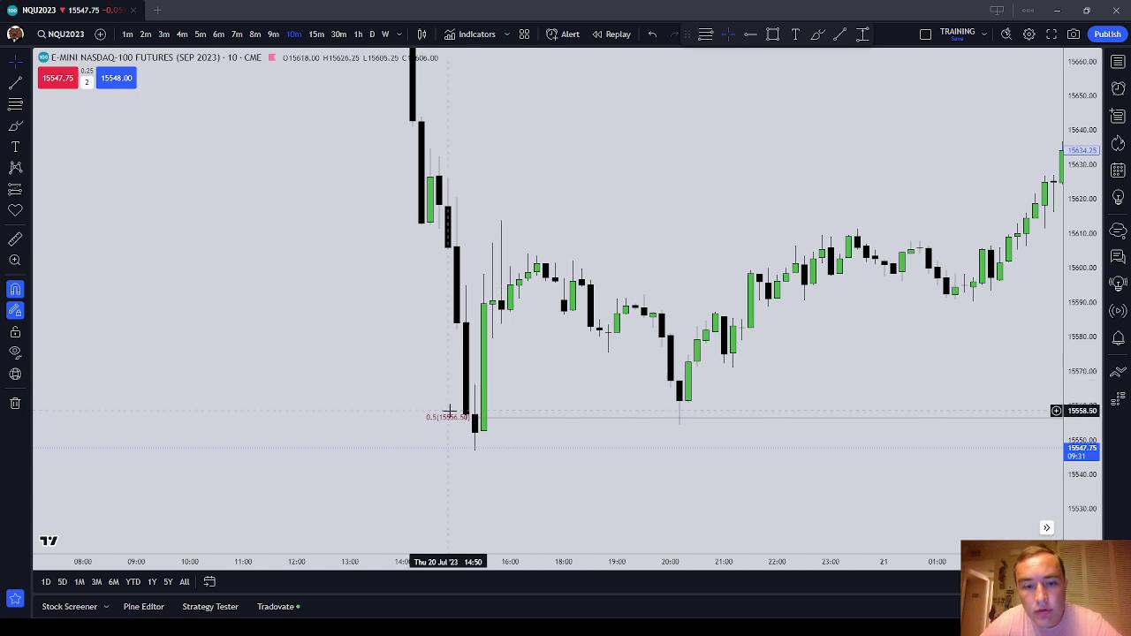
- Review the Fib Retracement's style settings and enabled levels without changing anything
left_click(450, 421)
double_click(450, 421)
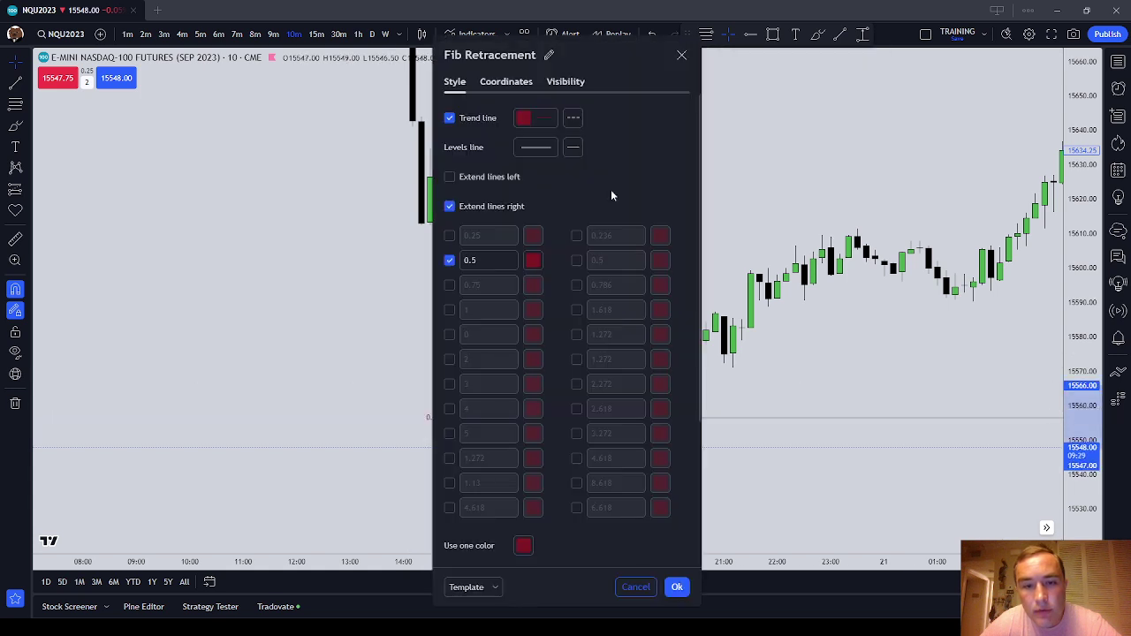
left_click(682, 56)
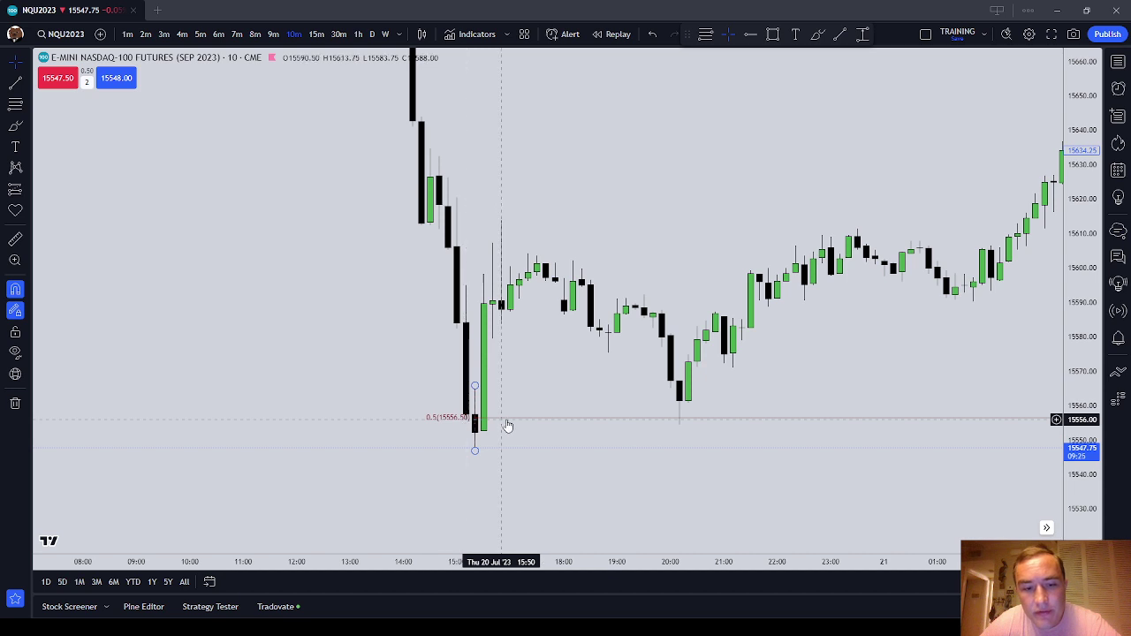
- Circle the candle wick near 20:00 on 20 July at the 0.5 retracement line with the Brush
left_click(449, 424)
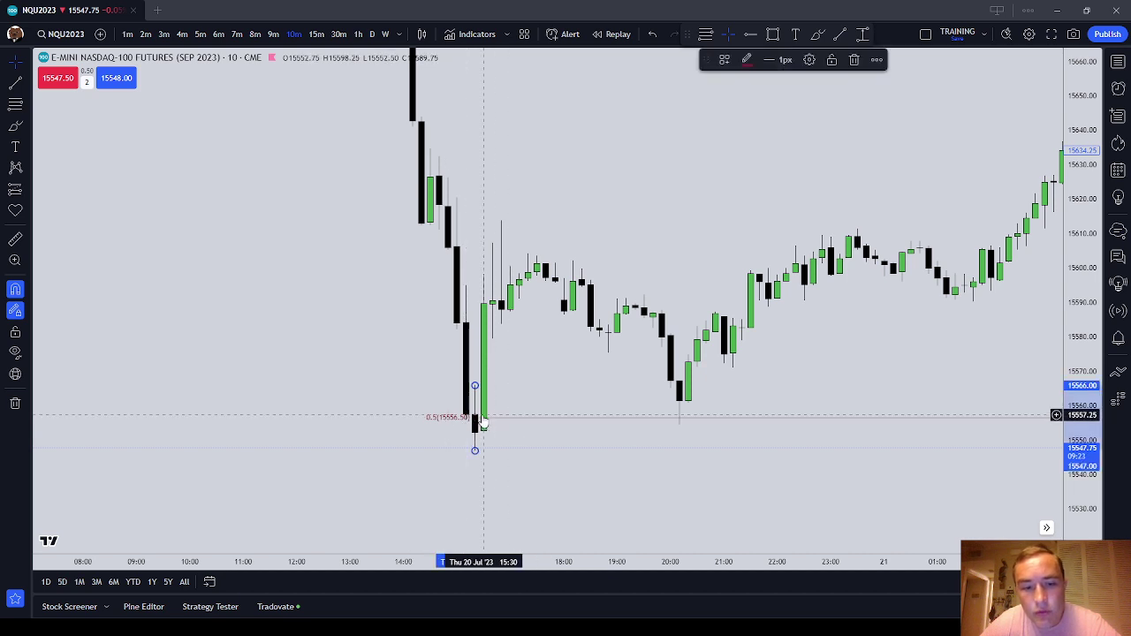
left_click(15, 124)
mouse_move(695, 412)
left_mouse_down()
mouse_move(663, 419)
mouse_move(697, 409)
mouse_move(684, 410)
left_mouse_up()
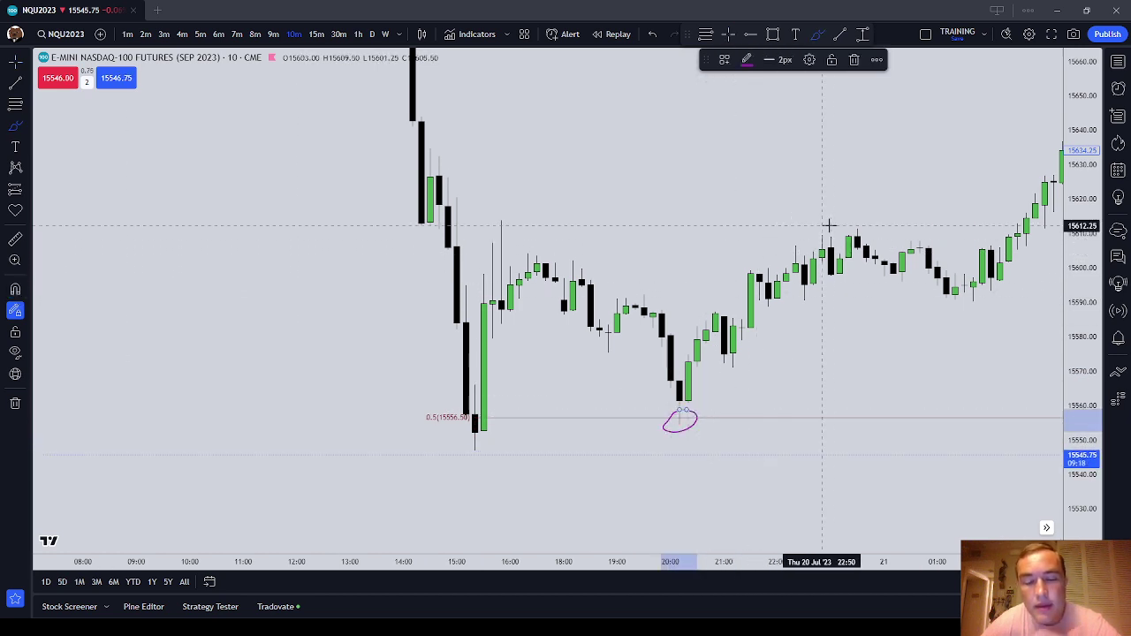
- Delete the circle around the wick and the Fib Retracement on the 15:20 candle
left_click(854, 59)
left_click(475, 418)
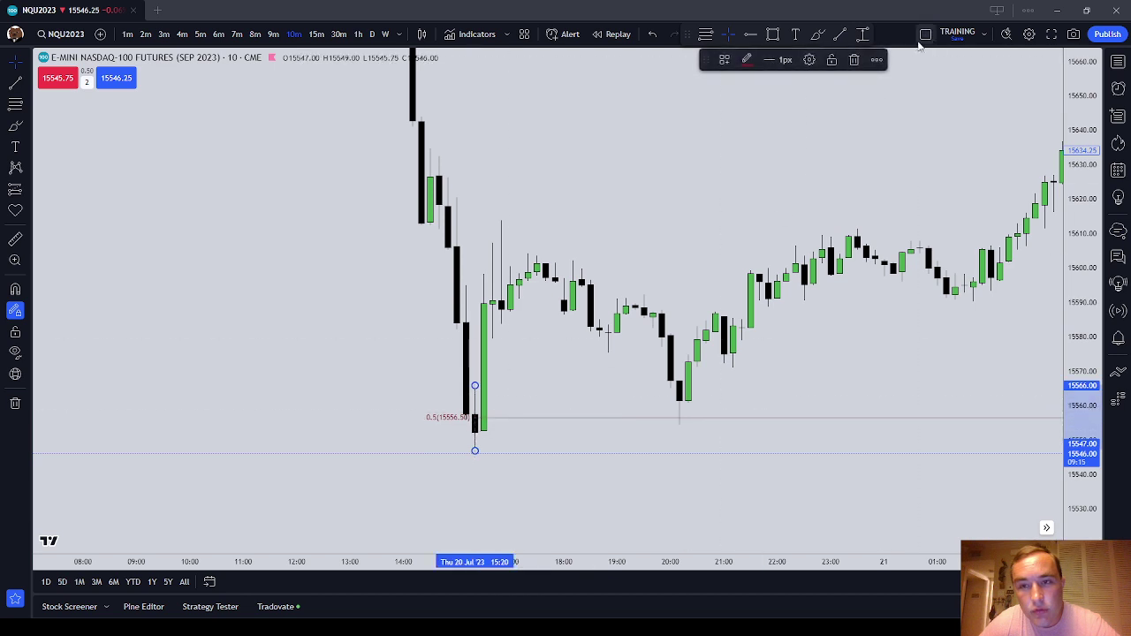
left_click(849, 56)
- Look over the 20 July sell-off and the overnight rise into 21 July on the 10-minute chart
left_click_drag(950, 115, 615, 125)
scroll(615, 125, "down", 3)
left_click_drag(766, 138, 698, 153)
left_click_drag(365, 201, 370, 207)
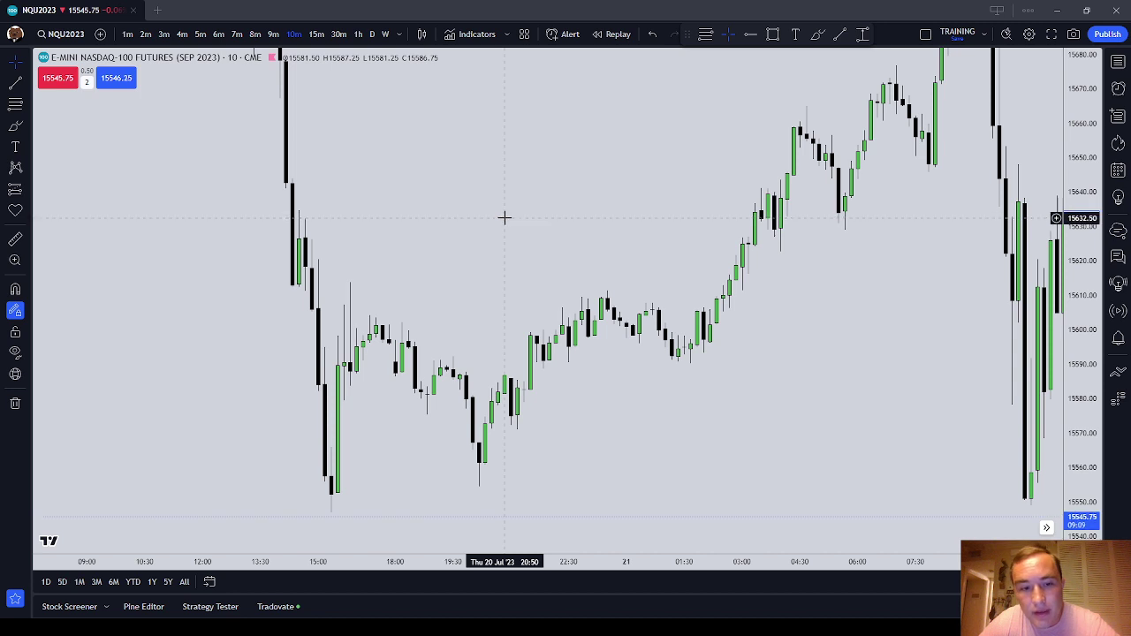
left_click_drag(504, 218, 722, 225)
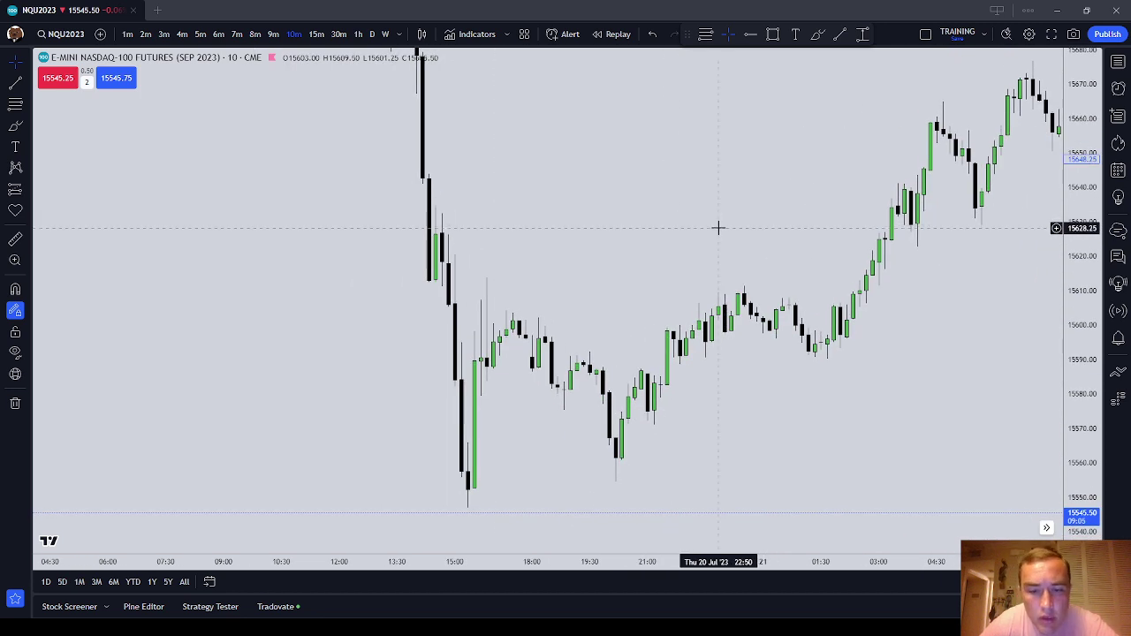
left_click_drag(677, 285, 745, 400)
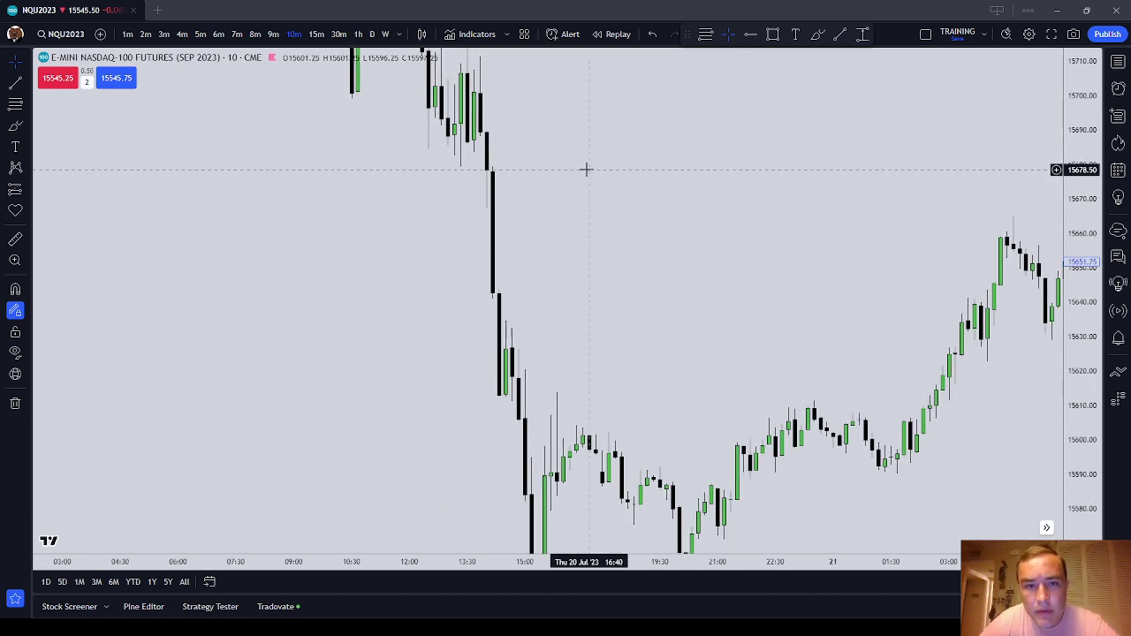
left_click_drag(576, 142, 738, 383)
scroll(735, 353, "up", 2)
left_click_drag(735, 320, 350, 114)
- Switch the chart to the 15-minute interval and bring the 20 July morning sell-off into view
left_click(315, 34)
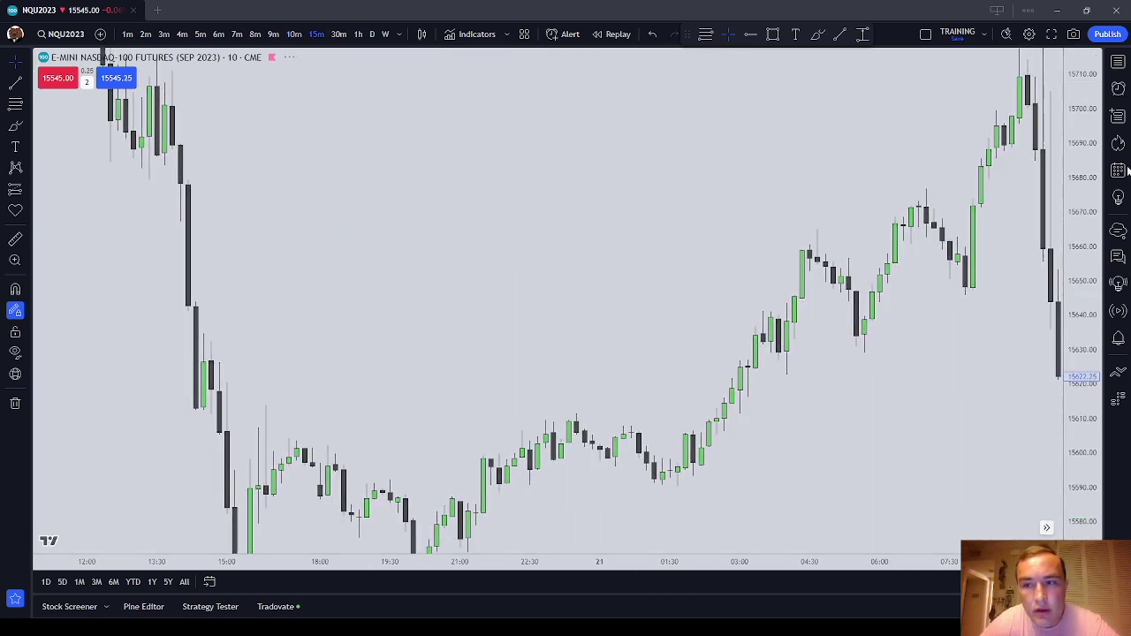
left_click_drag(1076, 191, 1082, 356)
scroll(816, 182, "down", 4)
left_click_drag(818, 177, 727, 451)
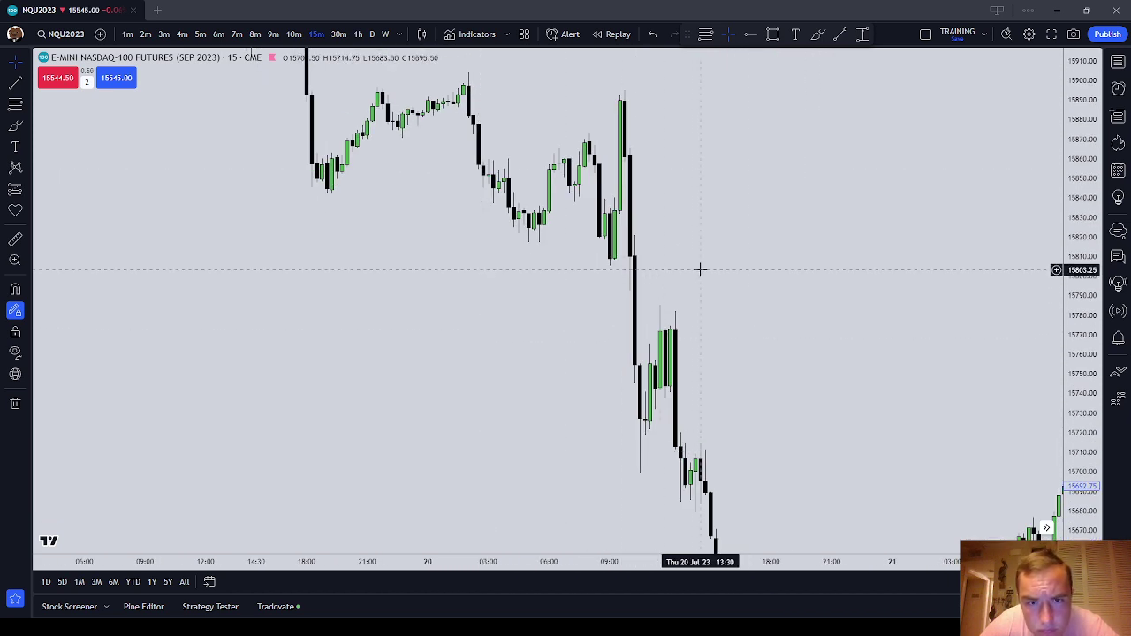
- Draw a Fib Retracement from the high to the low of the 10:15 candle on 18 July with magnet snapping on
left_click_drag(700, 270, 889, 475)
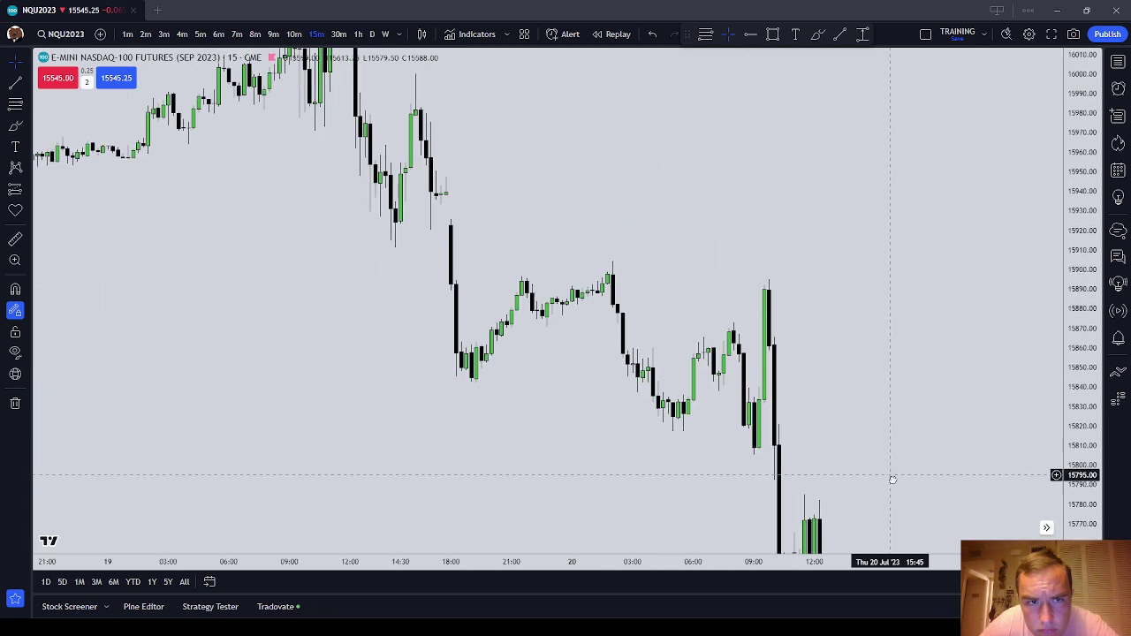
left_click_drag(521, 222, 720, 388)
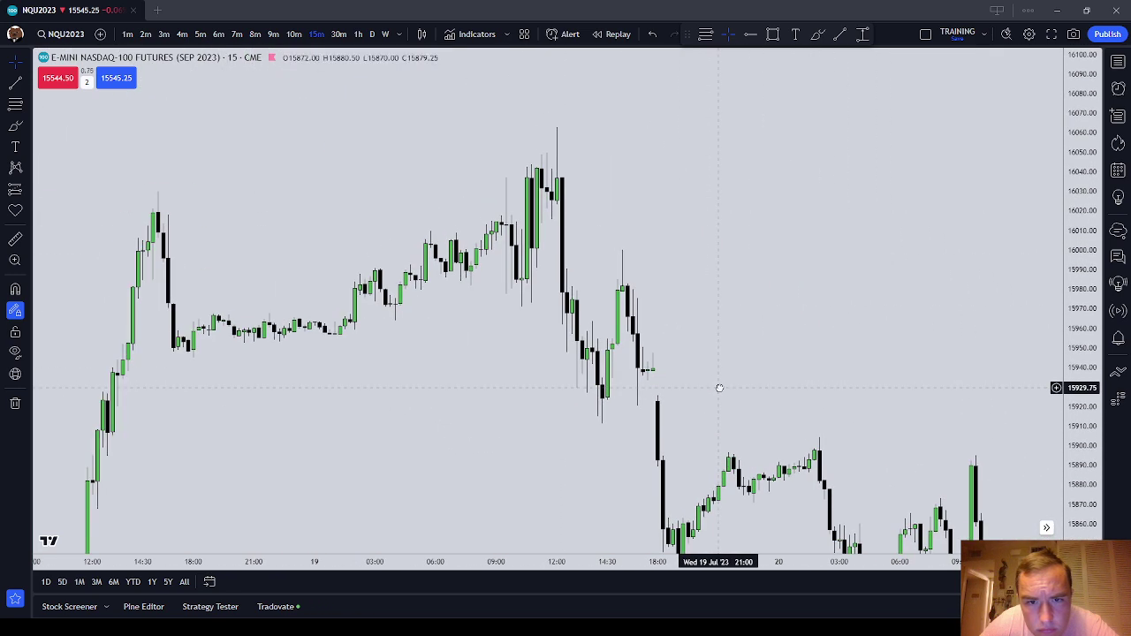
left_click_drag(525, 396, 773, 159)
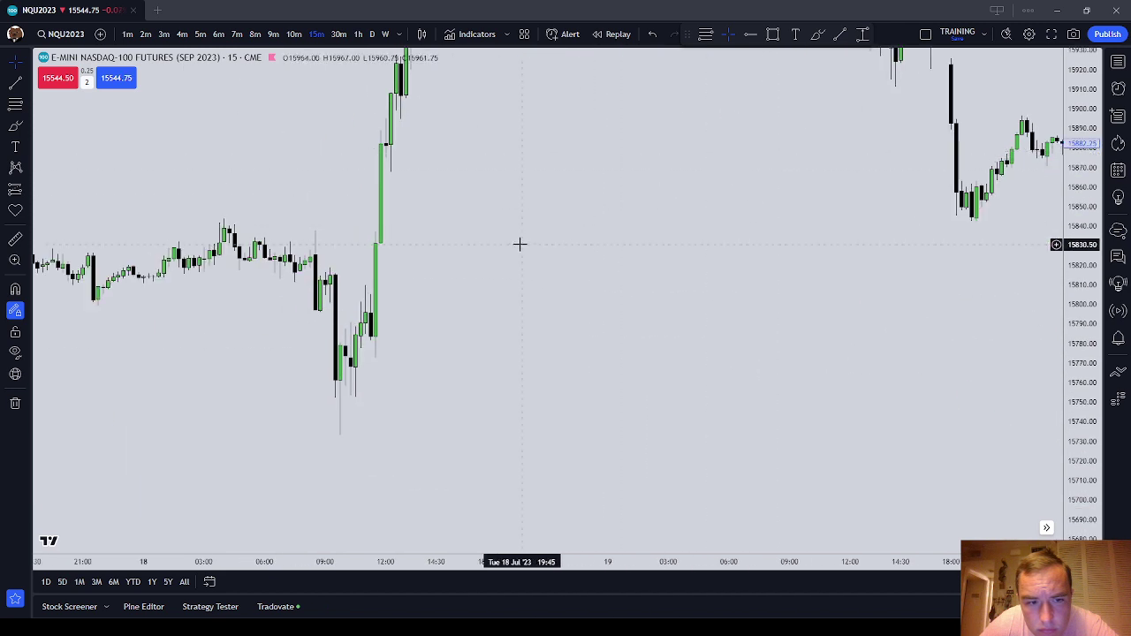
left_click_drag(520, 244, 601, 250)
left_click(15, 104)
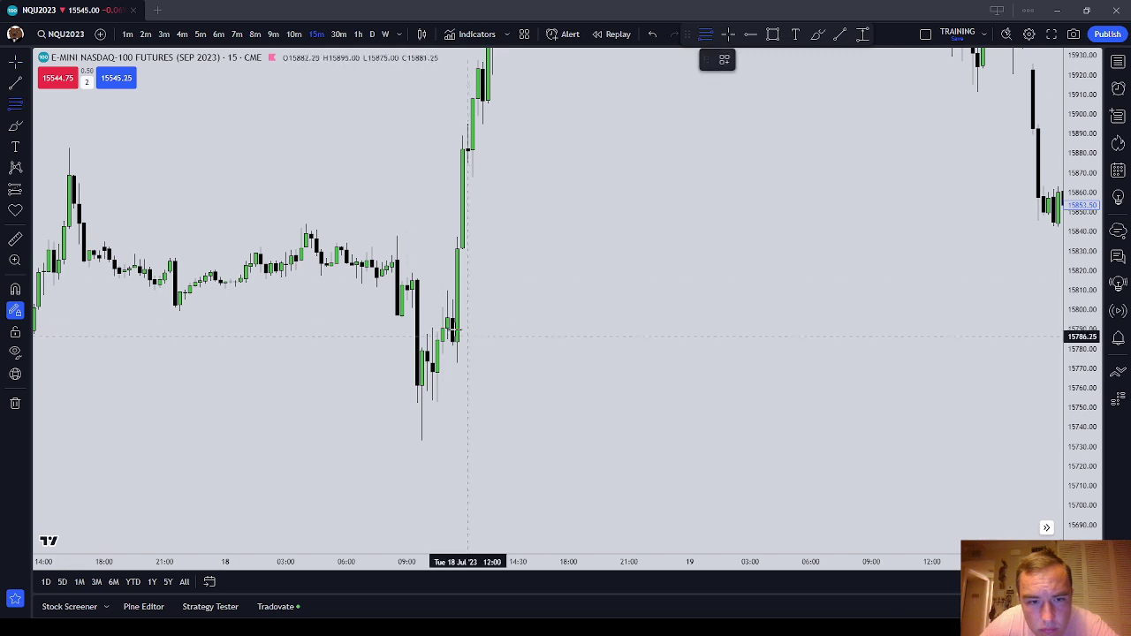
left_click(15, 289)
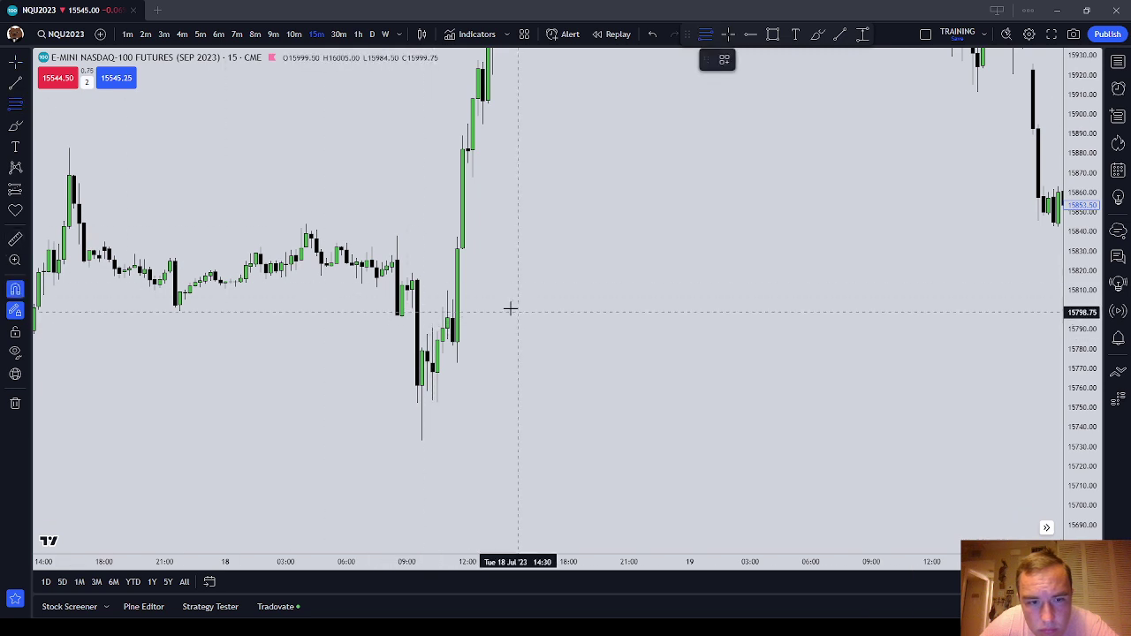
left_click(432, 328)
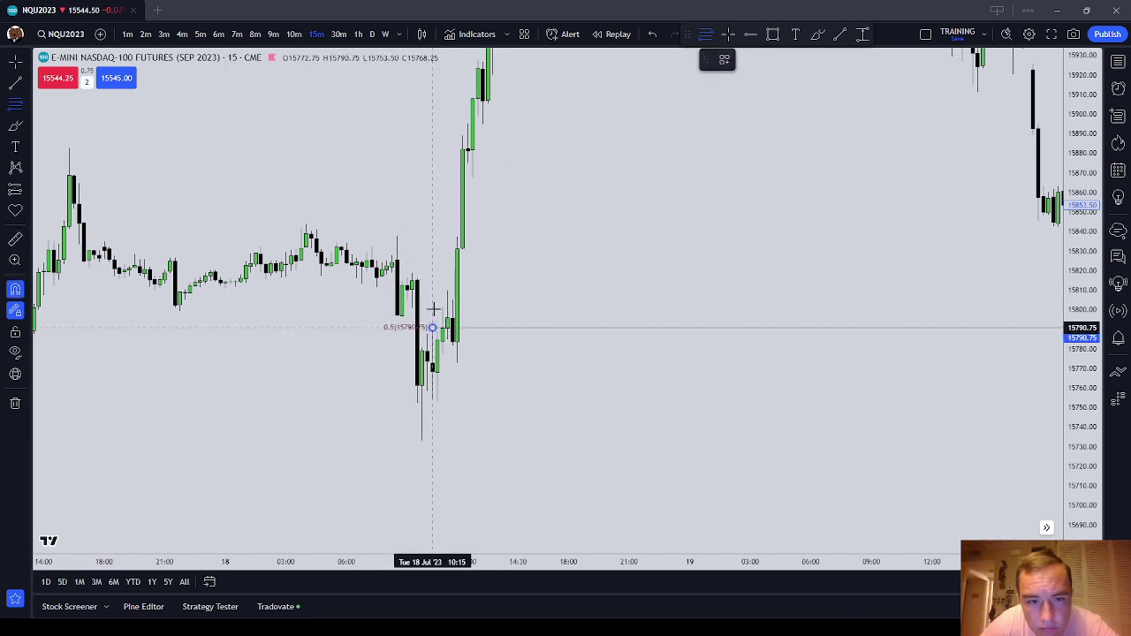
left_click(432, 405)
left_click(513, 401)
key("Escape")
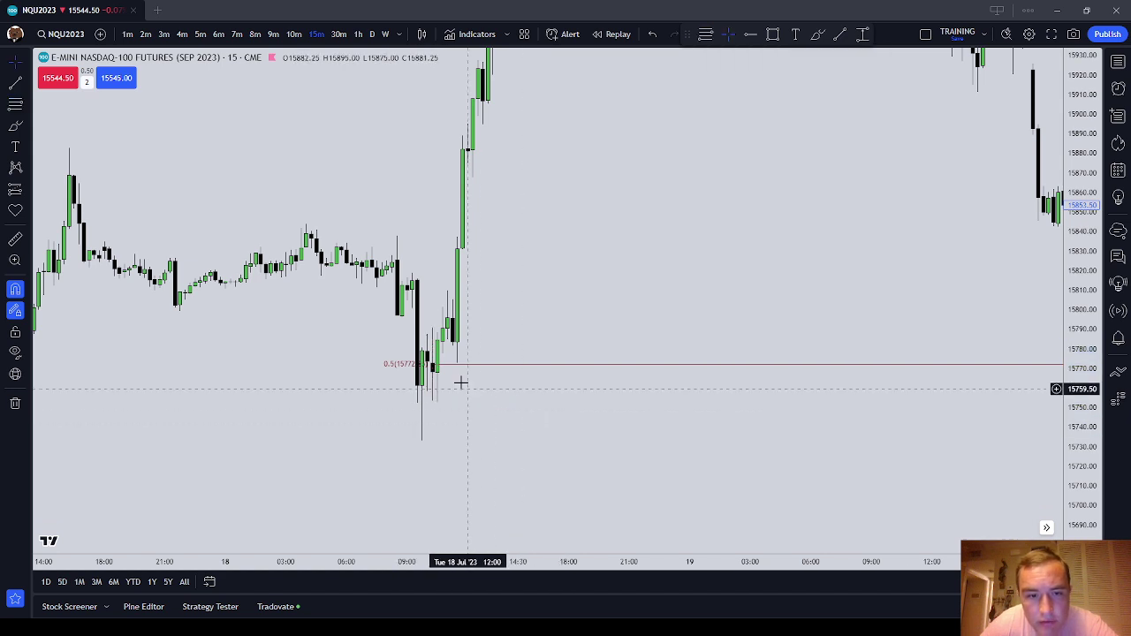
- Delete the Fib Retracement on the 10:15 candle of 18 July
left_click(13, 108)
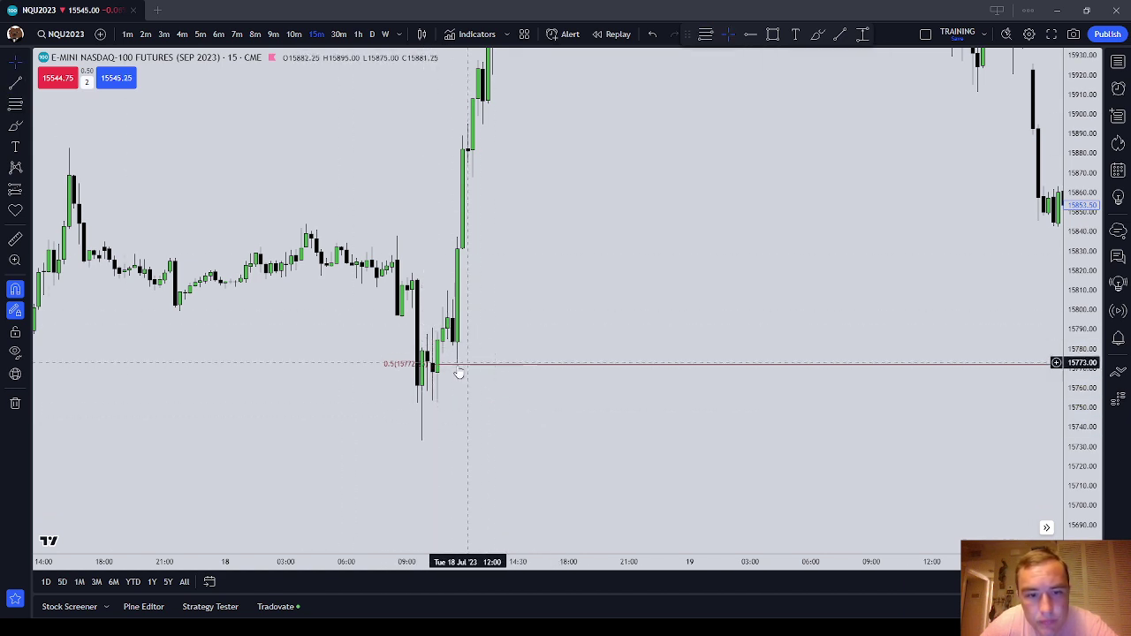
key("Escape")
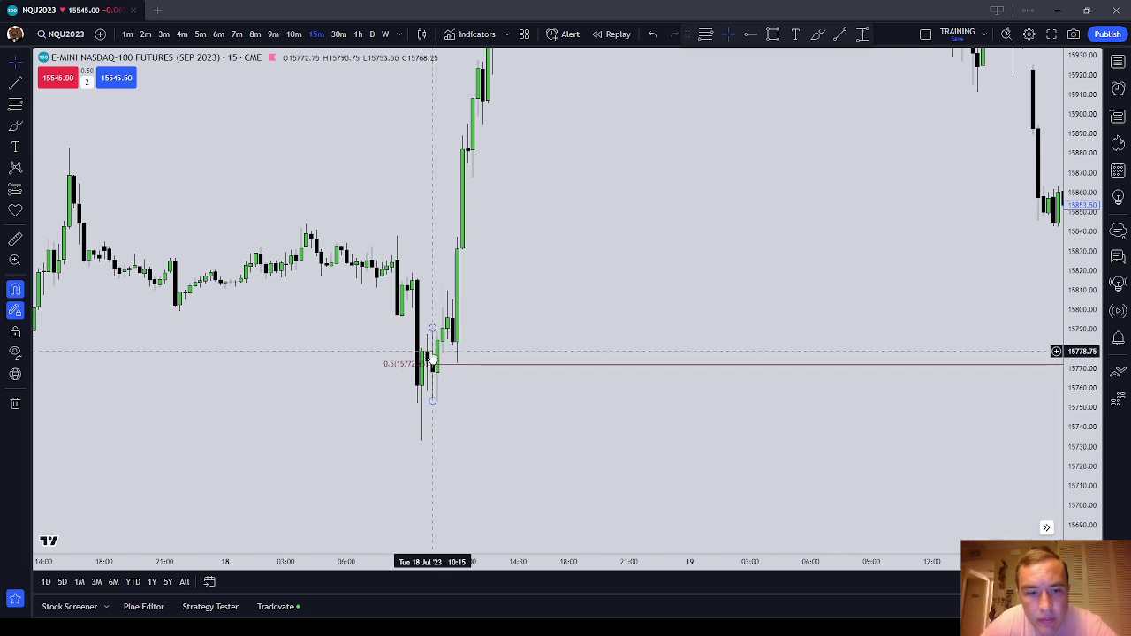
left_click_drag(544, 319, 740, 324)
scroll(660, 356, "up", 3)
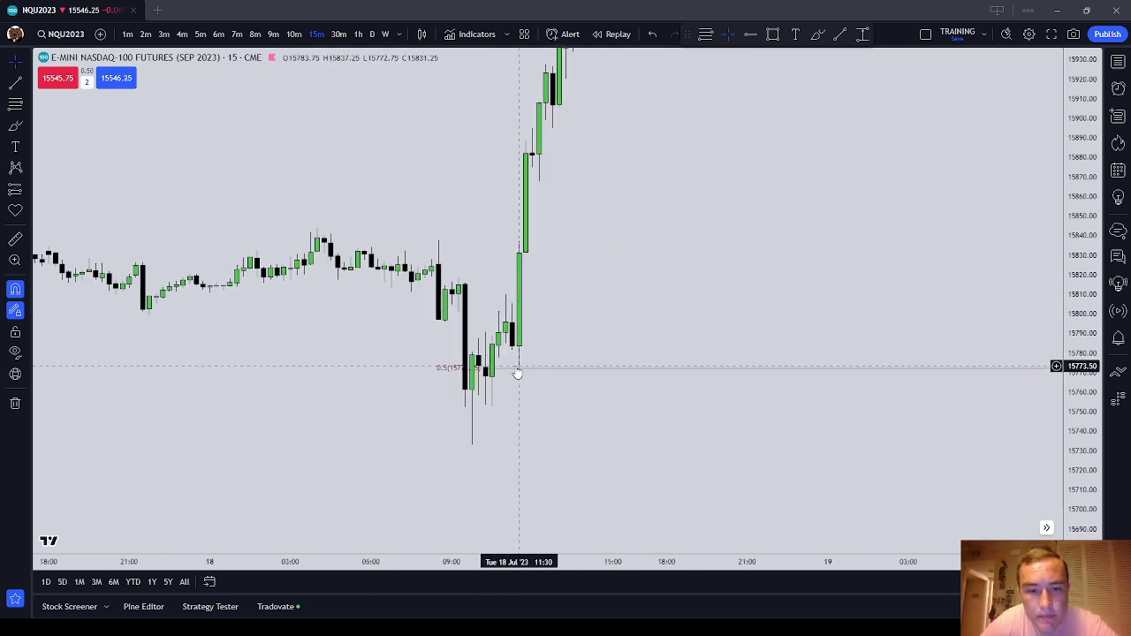
left_click(471, 371)
left_click(852, 59)
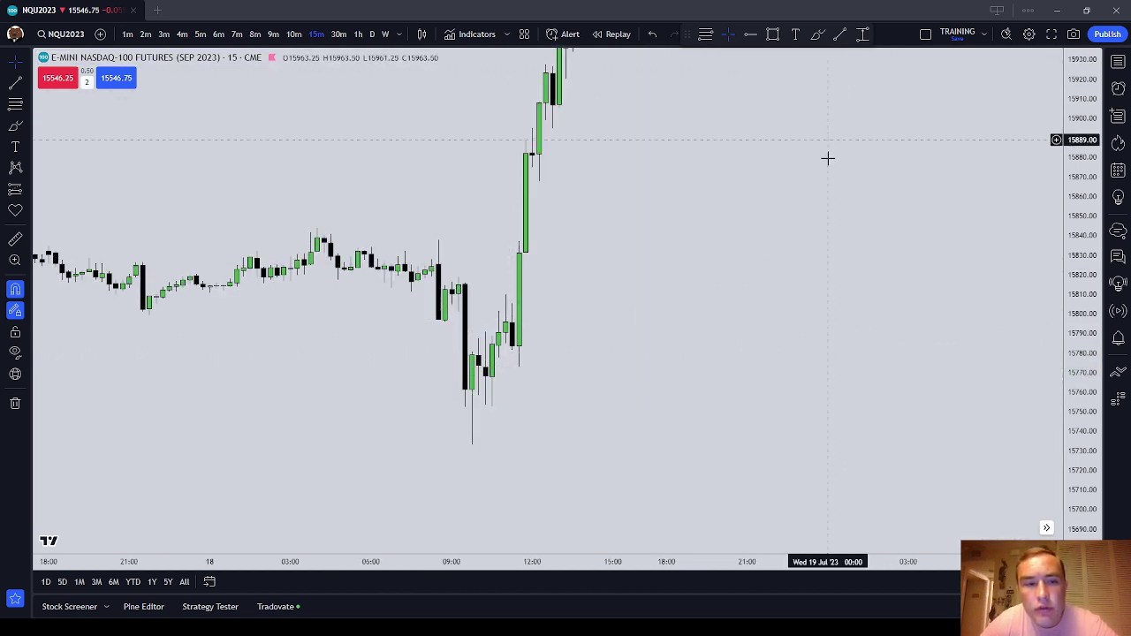
- Draw a Fib Retracement from 15688.25 to 15676.25 on the down candle near 02:00 on 17 July
left_click_drag(828, 159, 648, 242)
scroll(648, 242, "down", 5)
left_click_drag(757, 347, 740, 100)
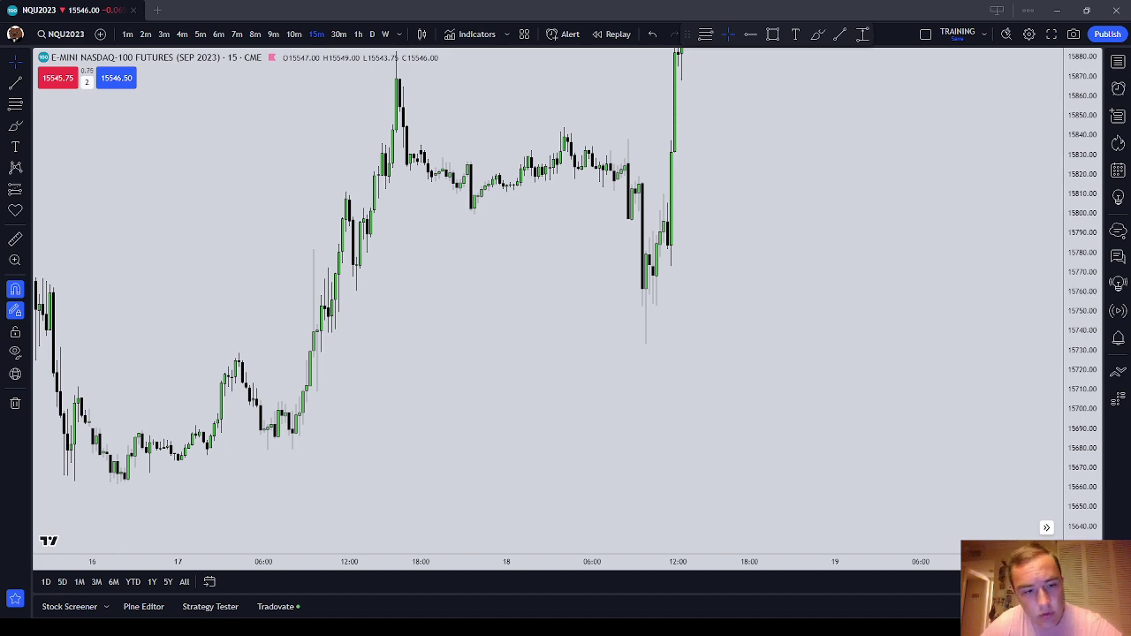
scroll(551, 304, "up", 5)
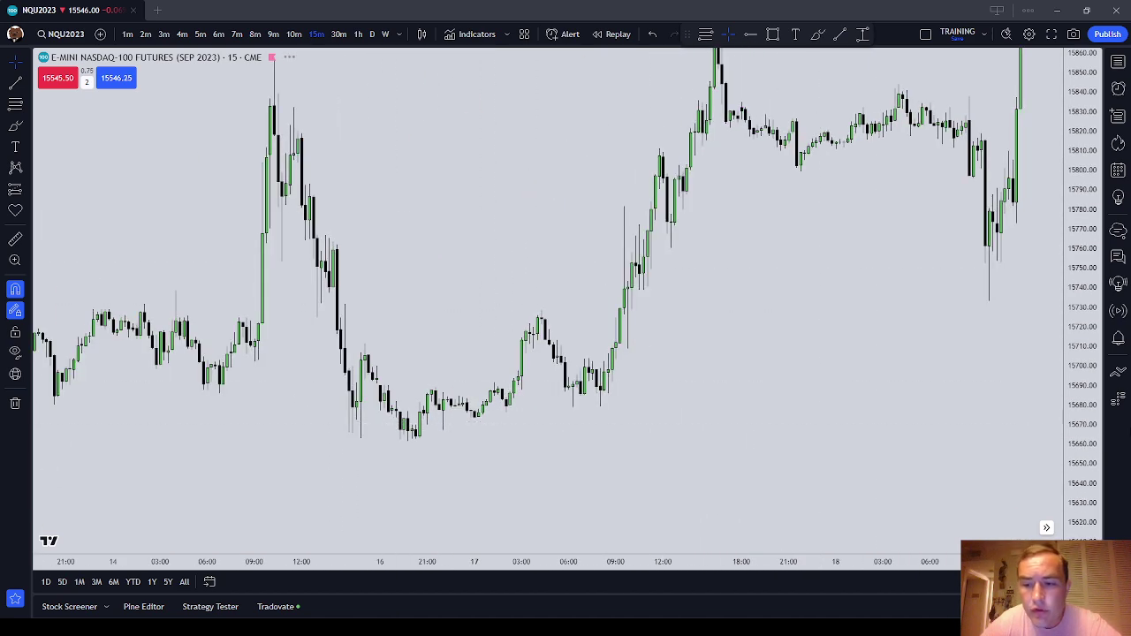
scroll(736, 395, "up", 1)
left_click_drag(615, 441, 775, 338)
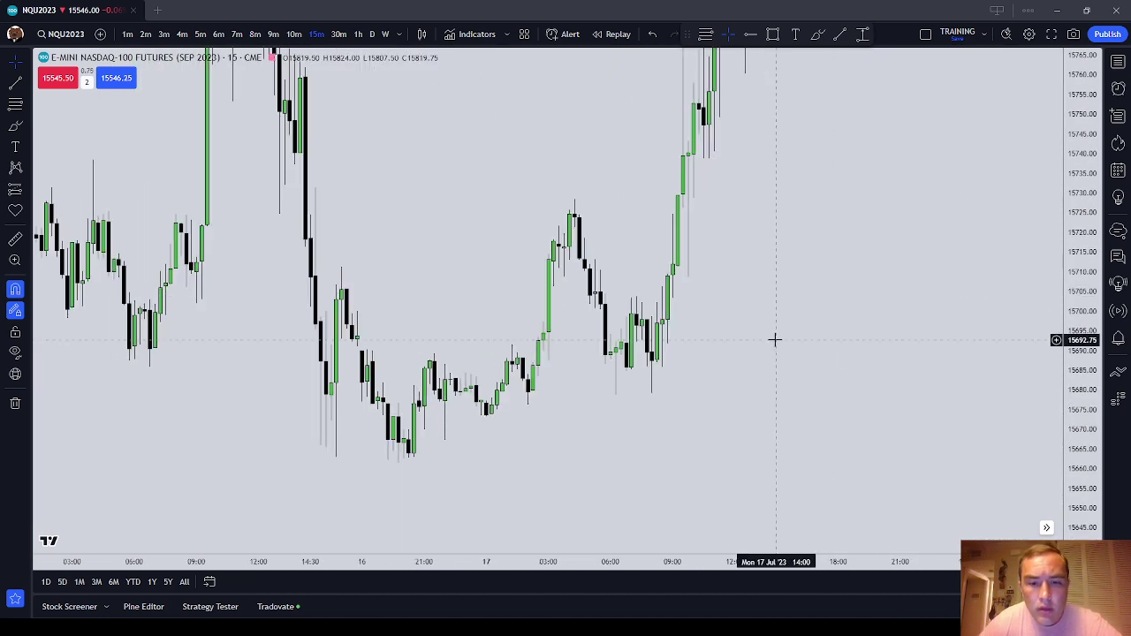
left_click(15, 106)
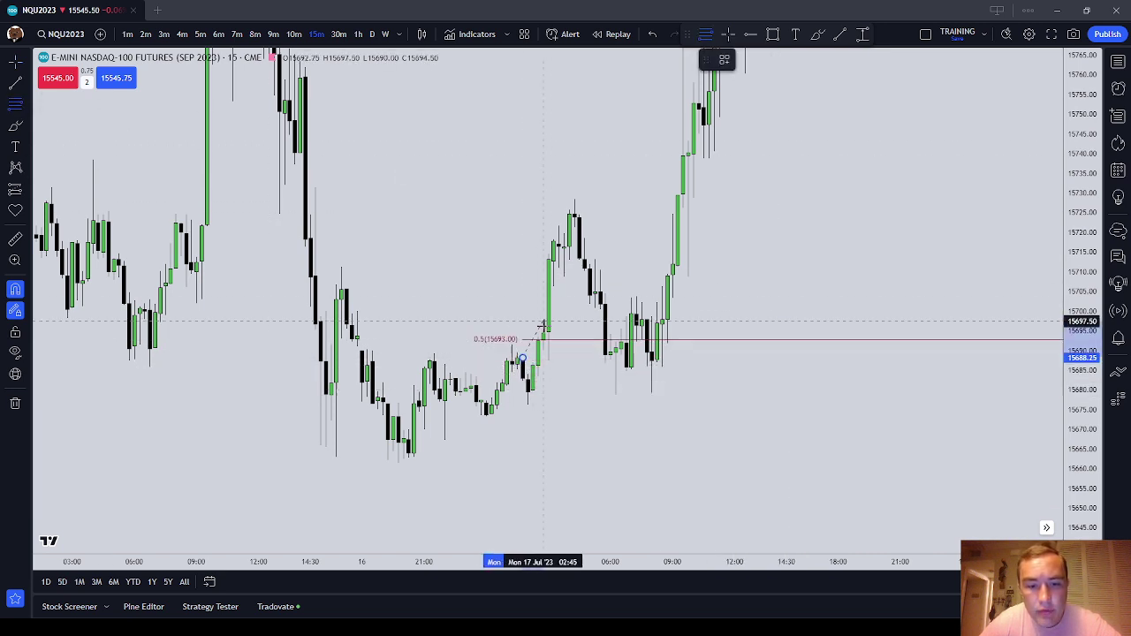
left_click(529, 405)
left_click(634, 384)
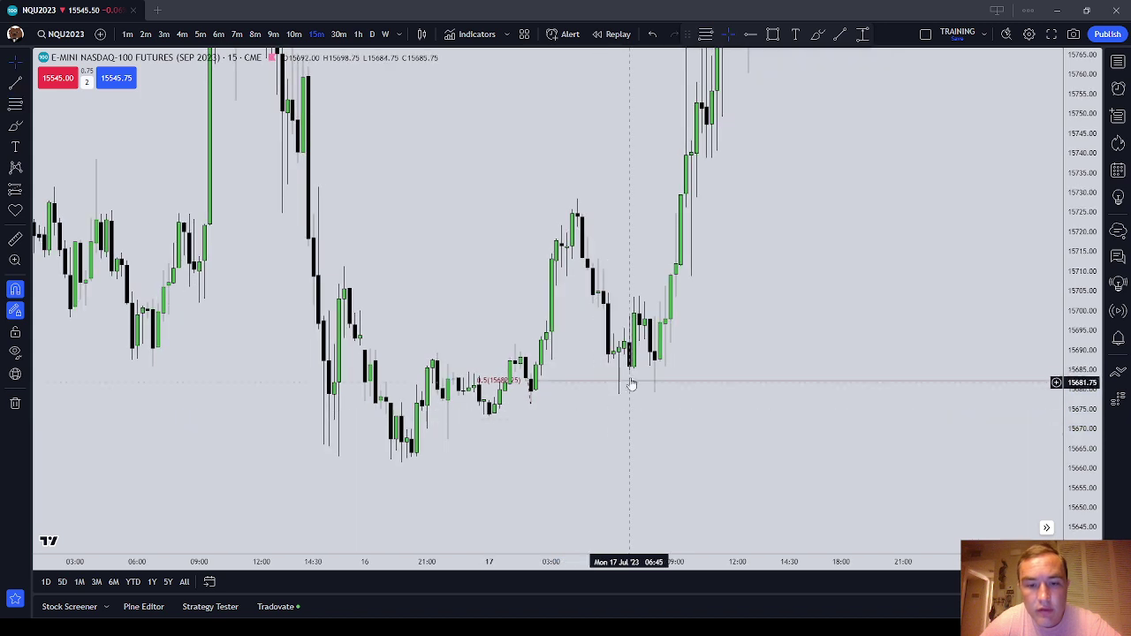
- Turn magnet snapping off and circle the two wicks at the 0.5 line near 06:15 and 08:00 on 17 July with the Brush
left_click(16, 129)
left_click(15, 293)
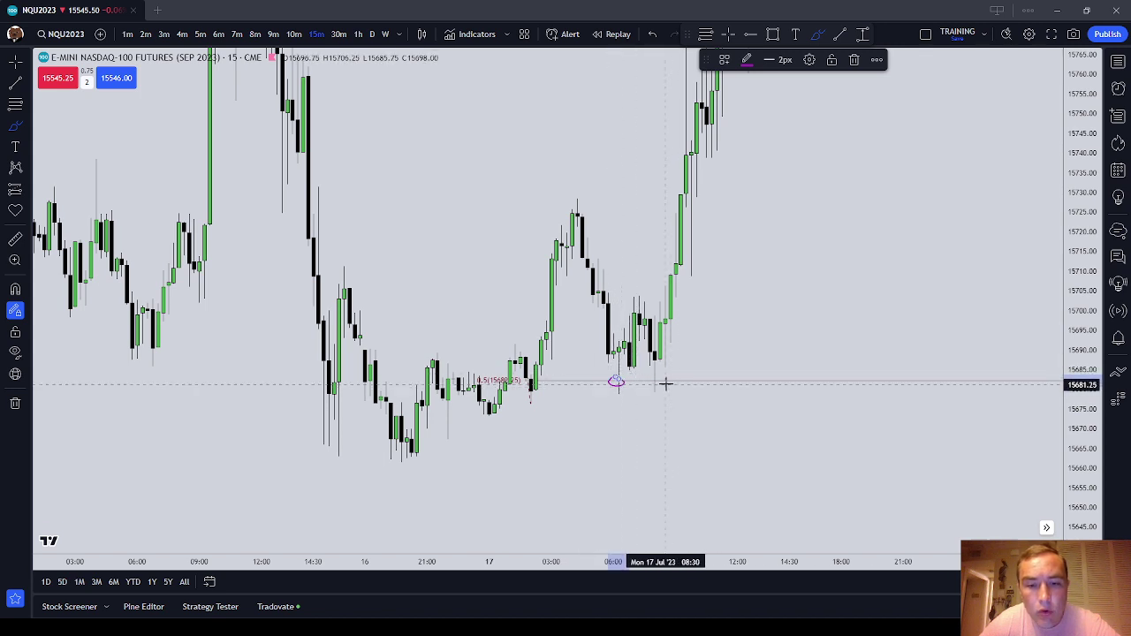
left_click_drag(660, 377, 665, 376)
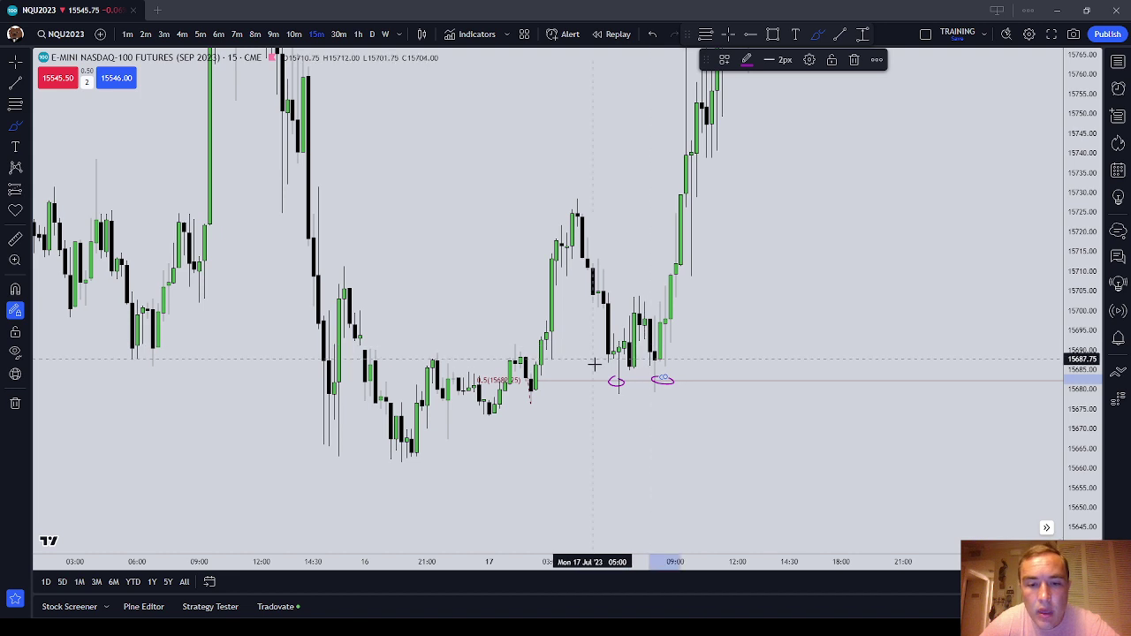
key("Escape")
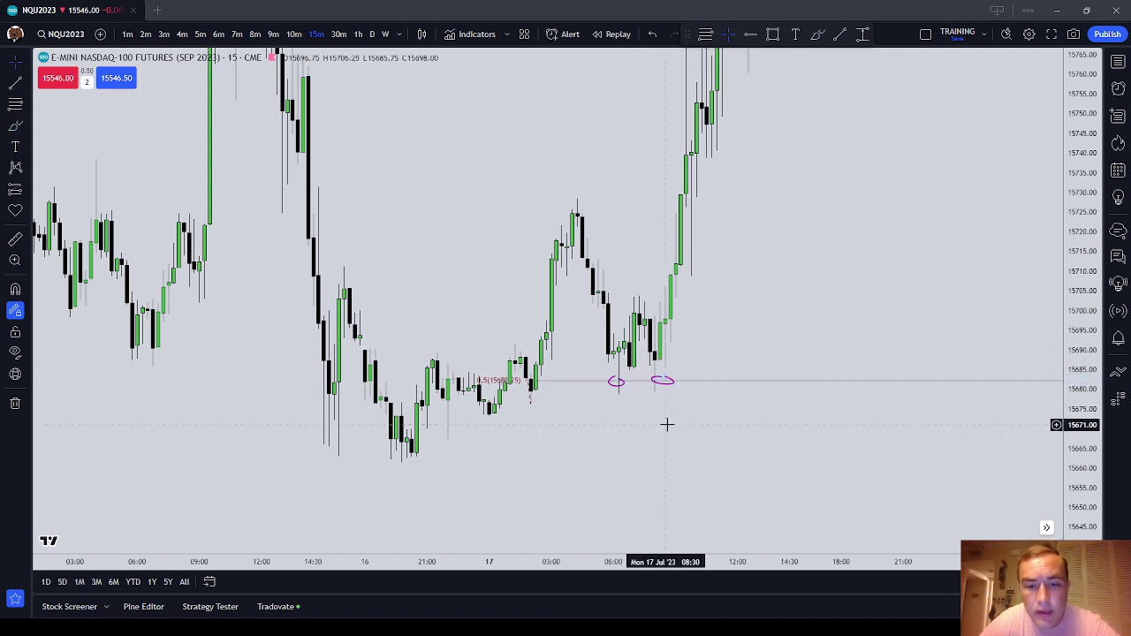
- Delete the Fib Retracement and both Brush circles on the 17 July candles
left_click_drag(667, 424, 688, 415)
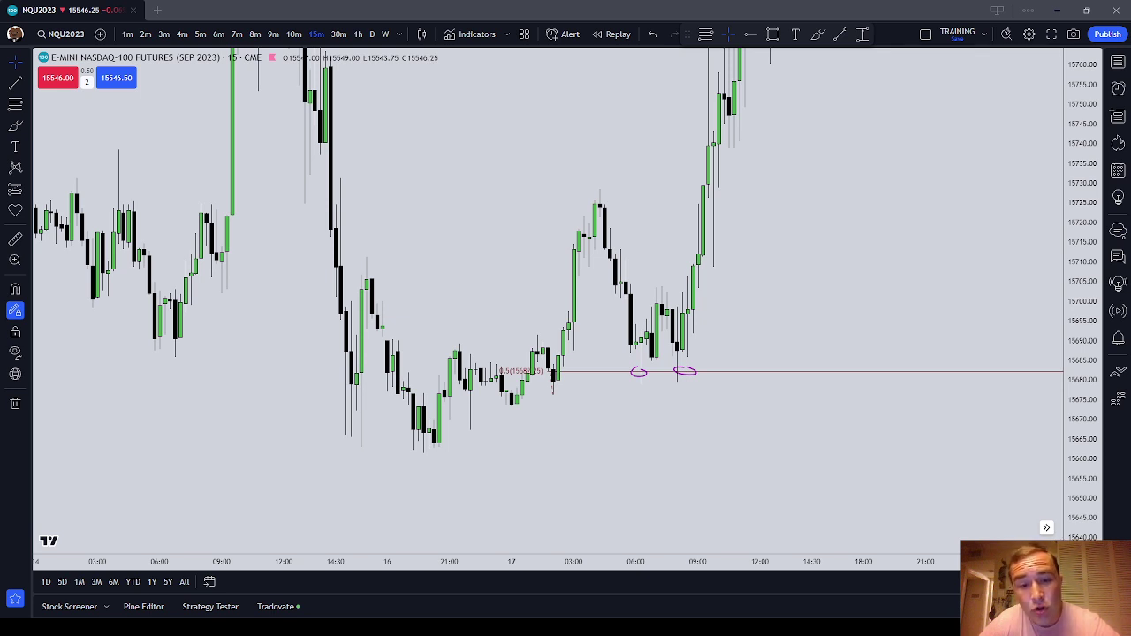
left_click_drag(553, 394, 548, 349)
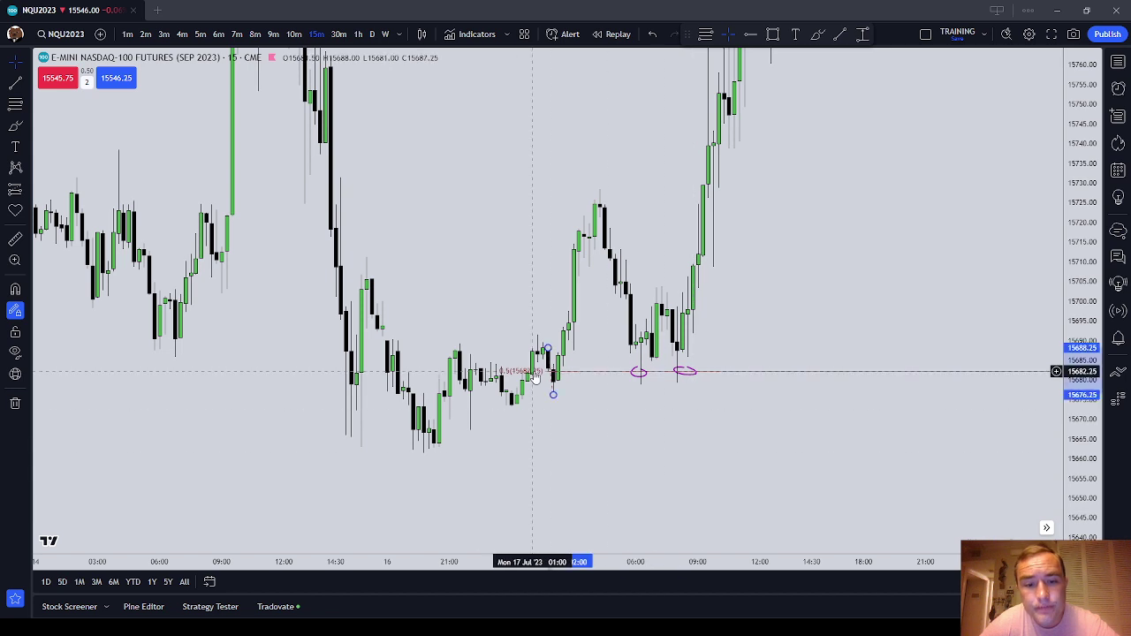
left_click(854, 60)
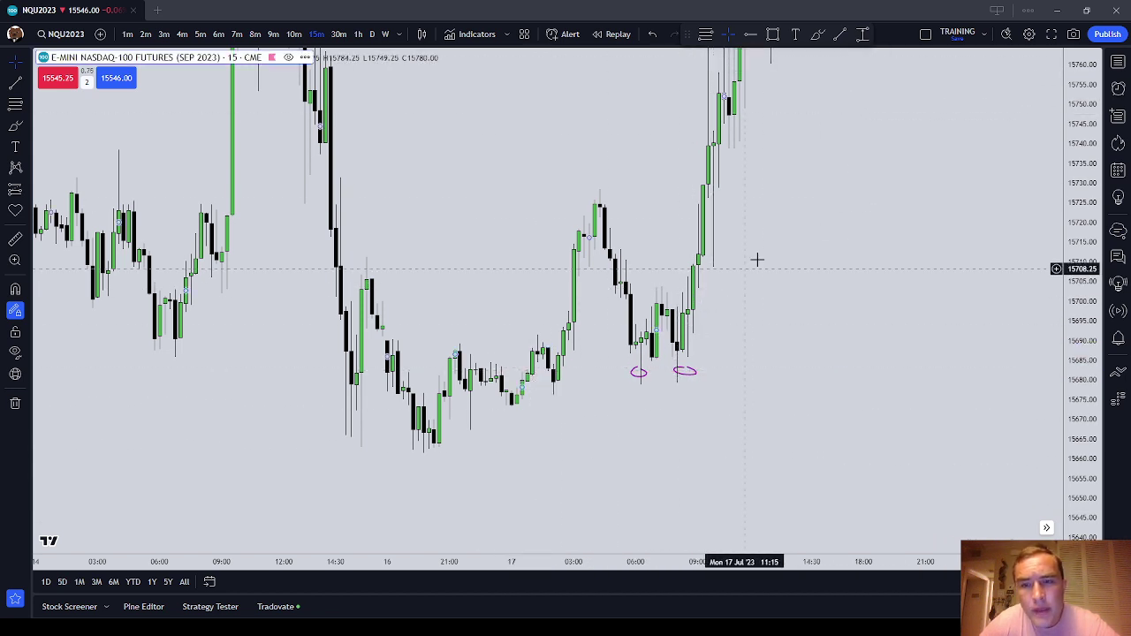
left_click(687, 375)
left_click(854, 59)
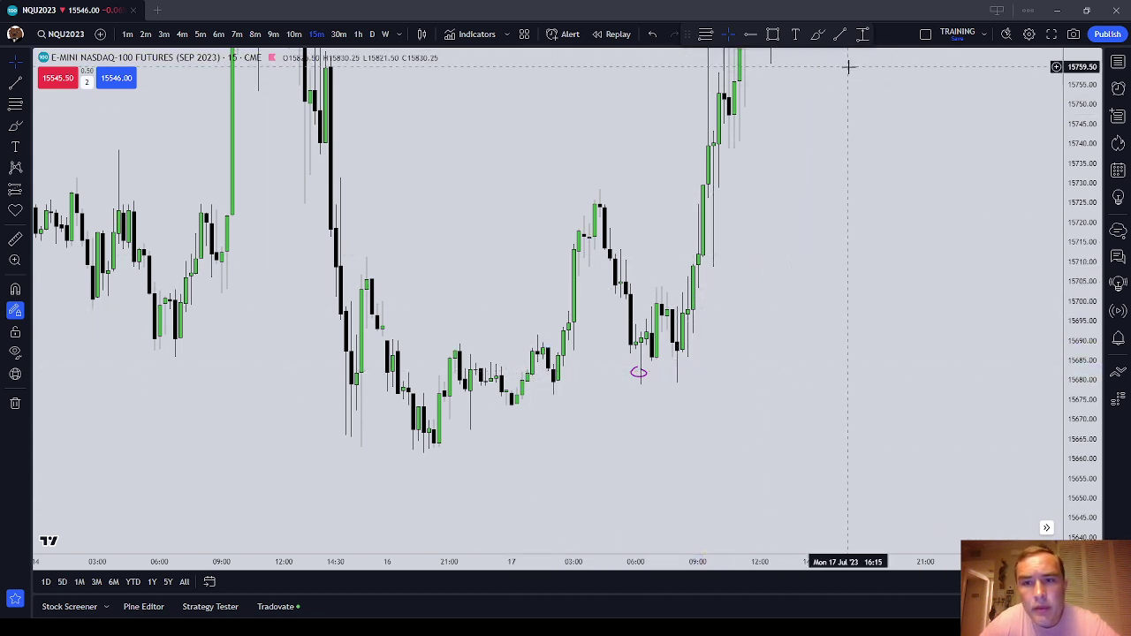
left_click(640, 371)
left_click(853, 59)
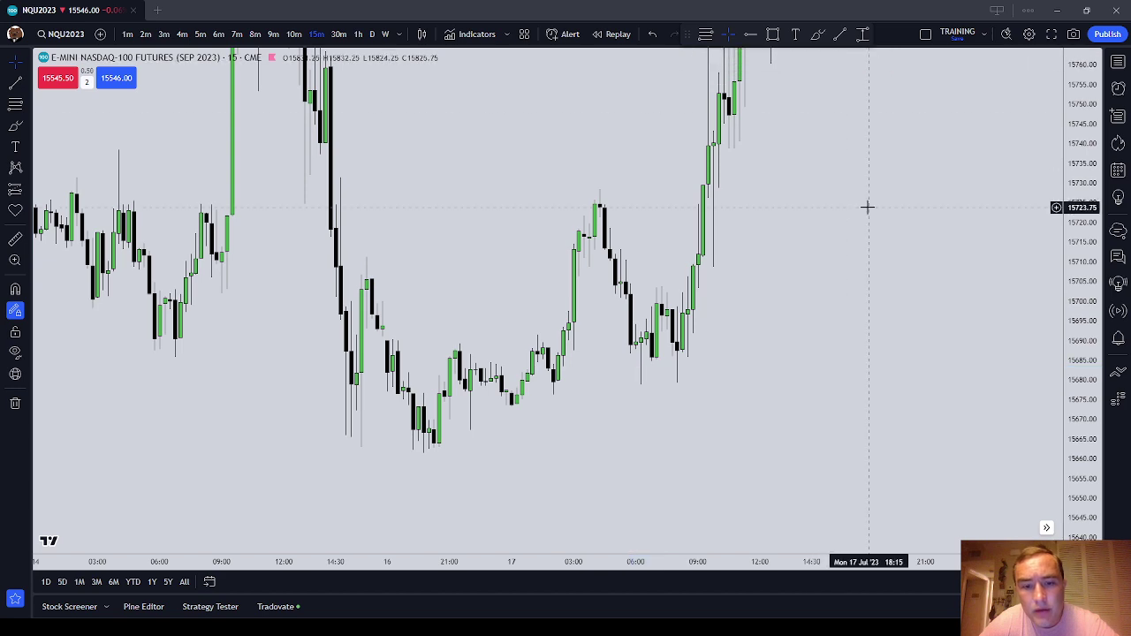
- Switch the chart to the 5-minute interval and compress the price scale to fit the 21 July session in view
scroll(891, 213, "down", 1)
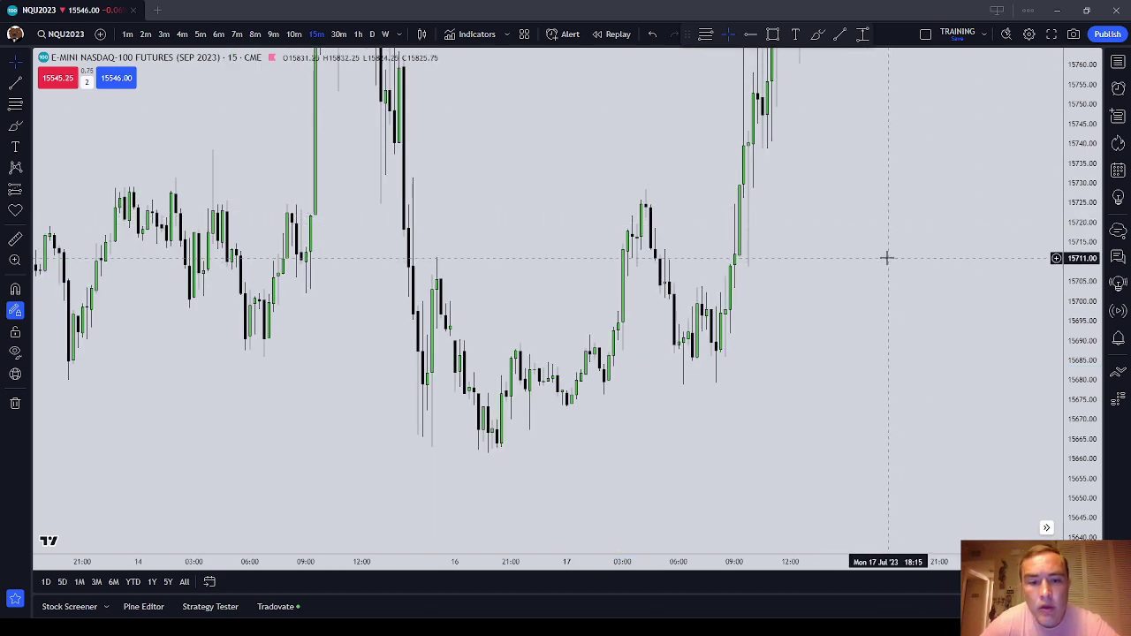
left_click_drag(887, 256, 267, 277)
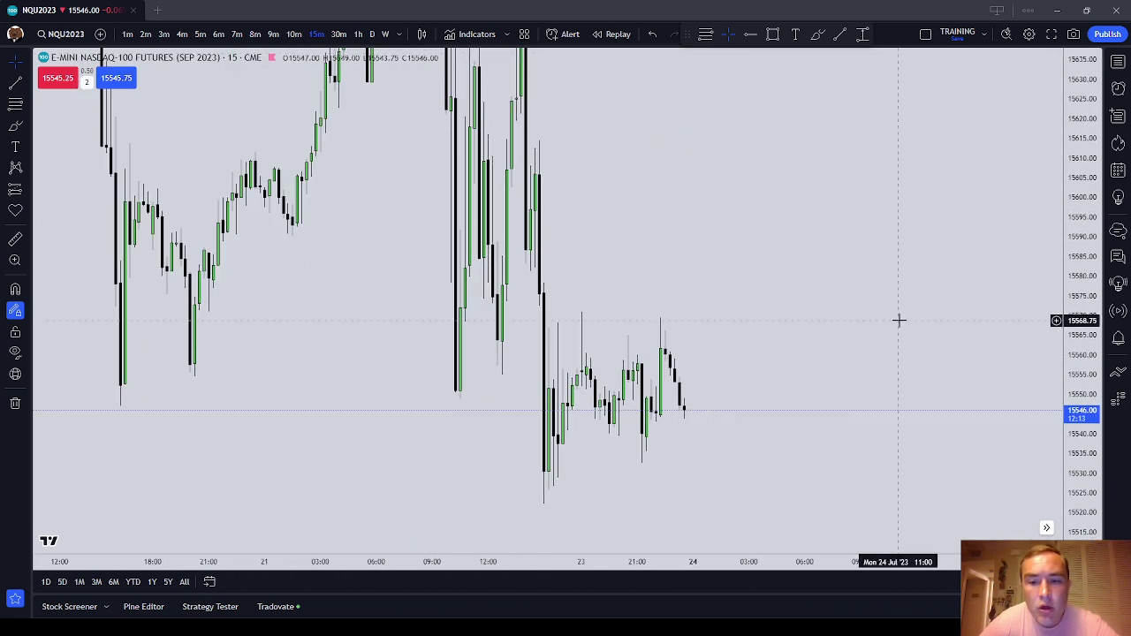
scroll(745, 377, "up", 2)
scroll(748, 472, "up", 2)
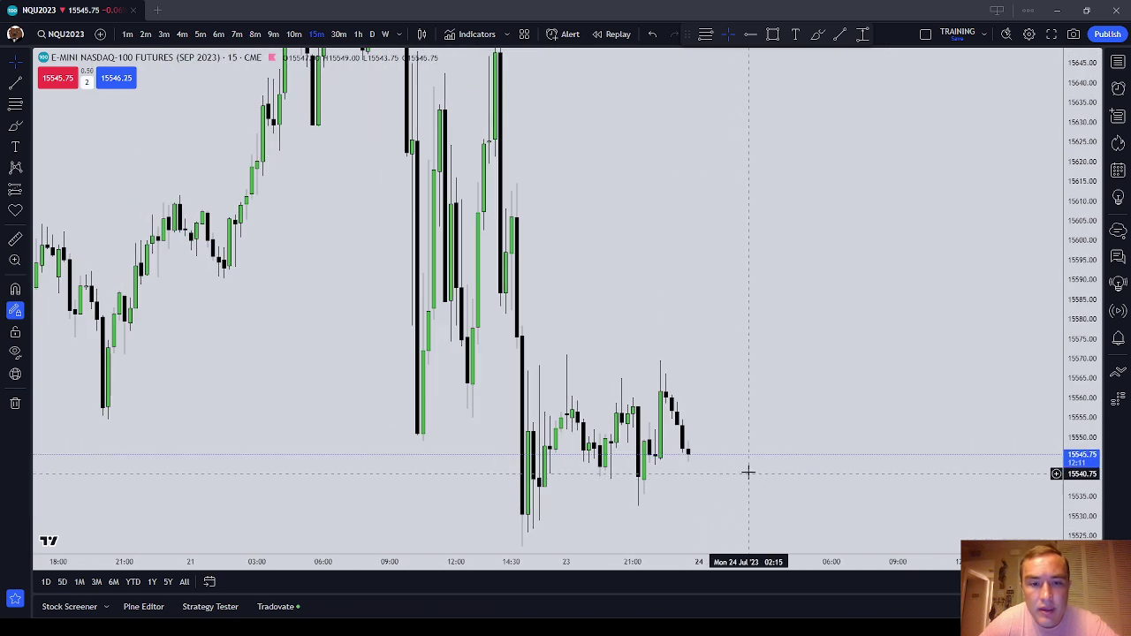
left_click(201, 34)
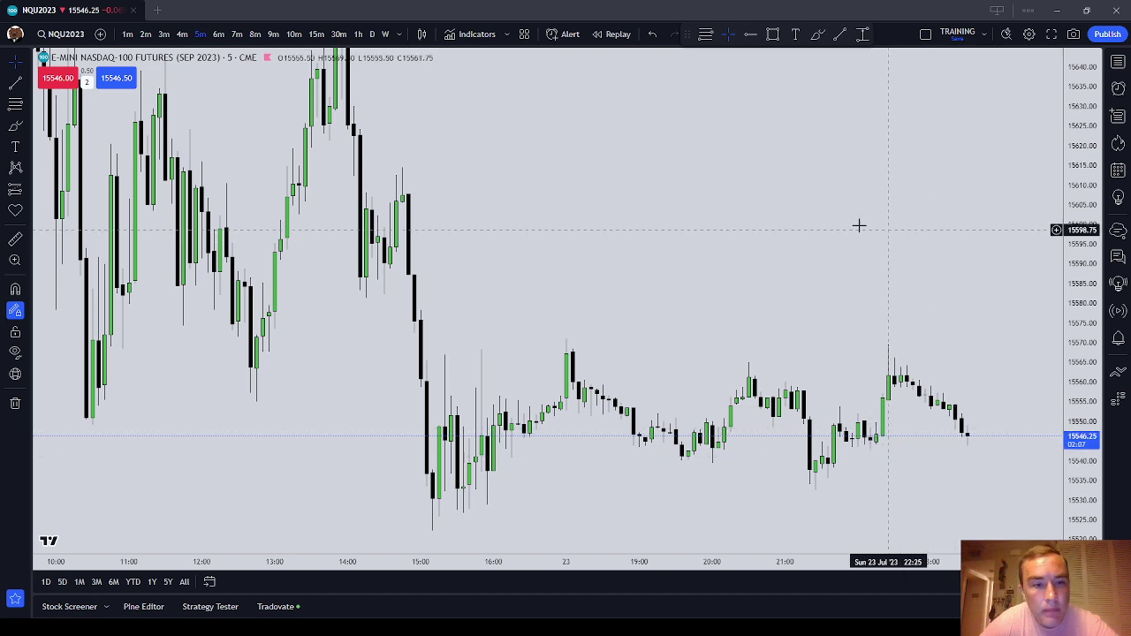
left_click_drag(537, 187, 860, 190)
left_click_drag(1085, 199, 1085, 447)
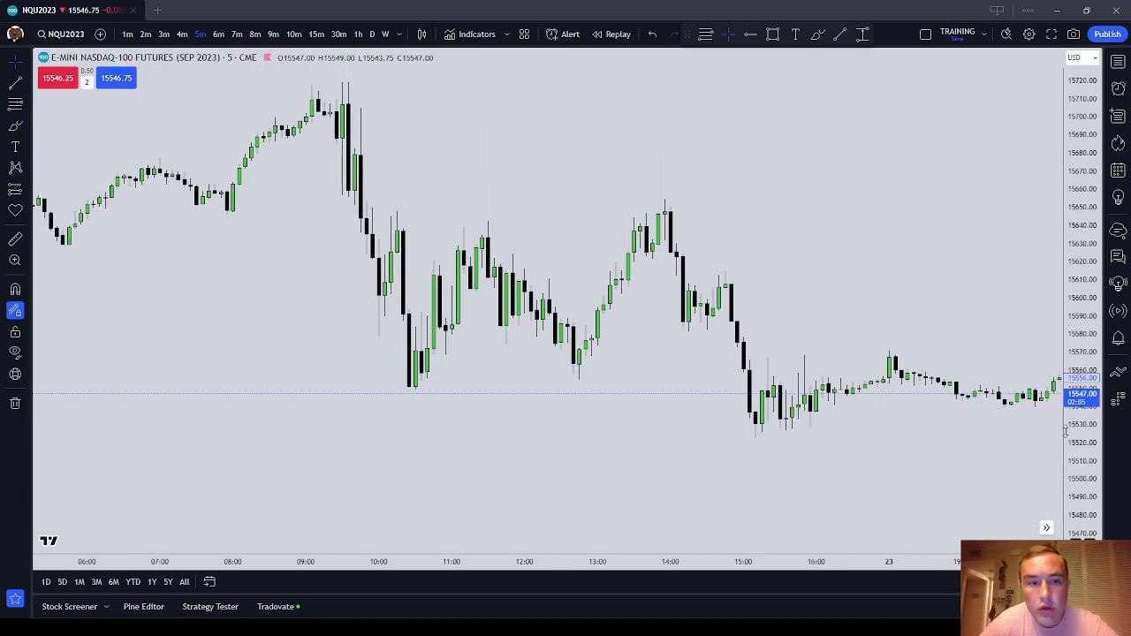
scroll(737, 147, "up", 1)
scroll(737, 147, "down", 2)
left_click_drag(737, 143, 771, 205)
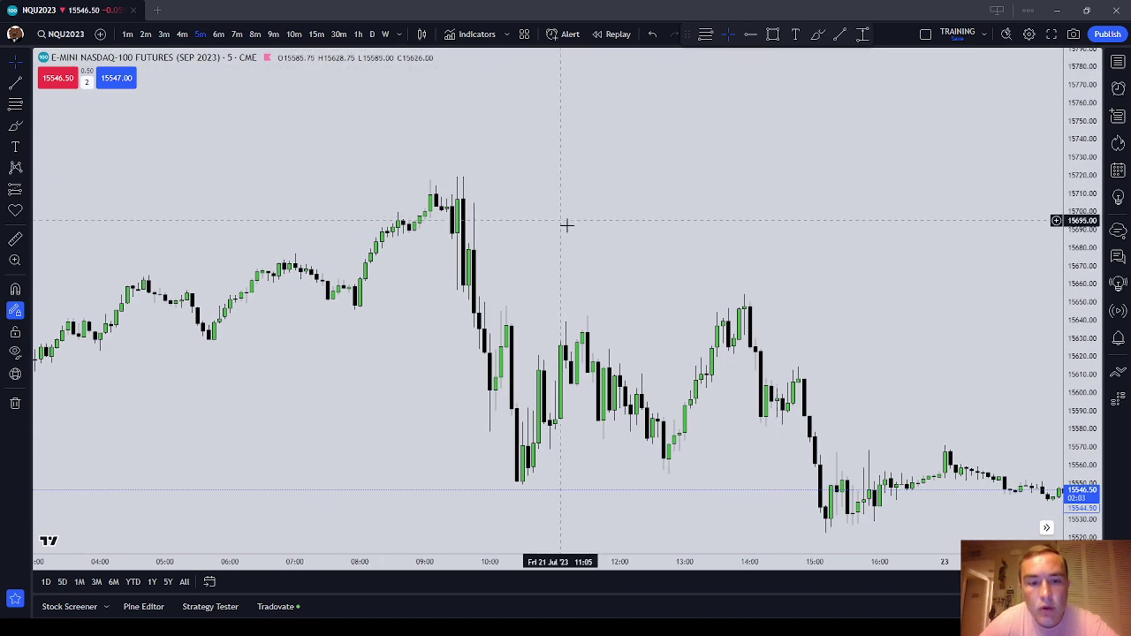
left_click_drag(568, 227, 550, 177)
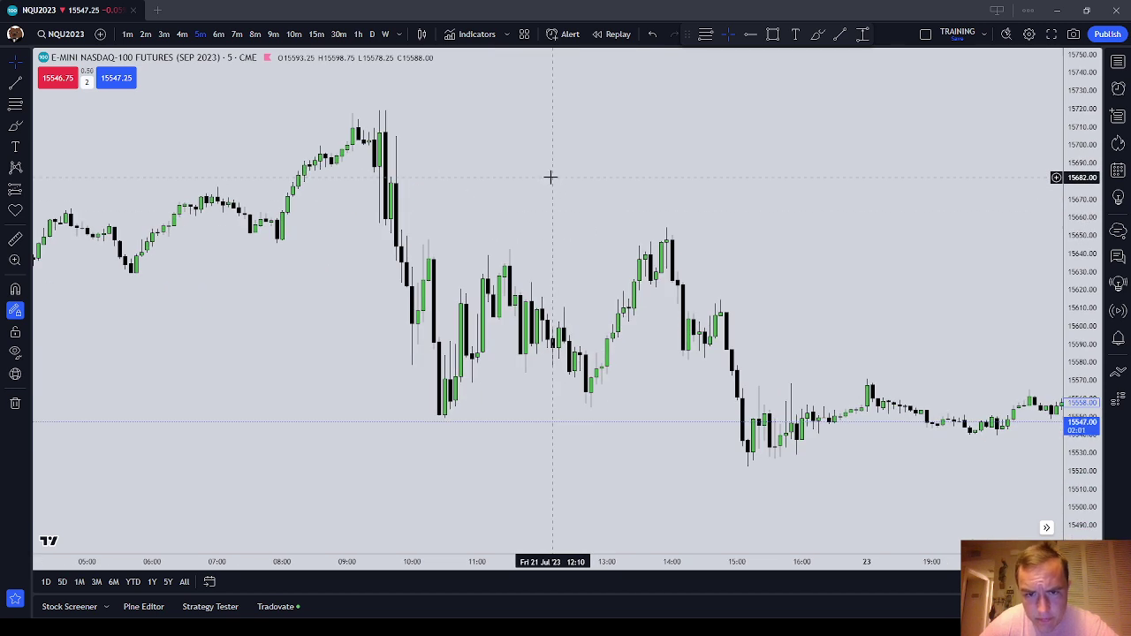
left_click_drag(791, 313, 712, 294)
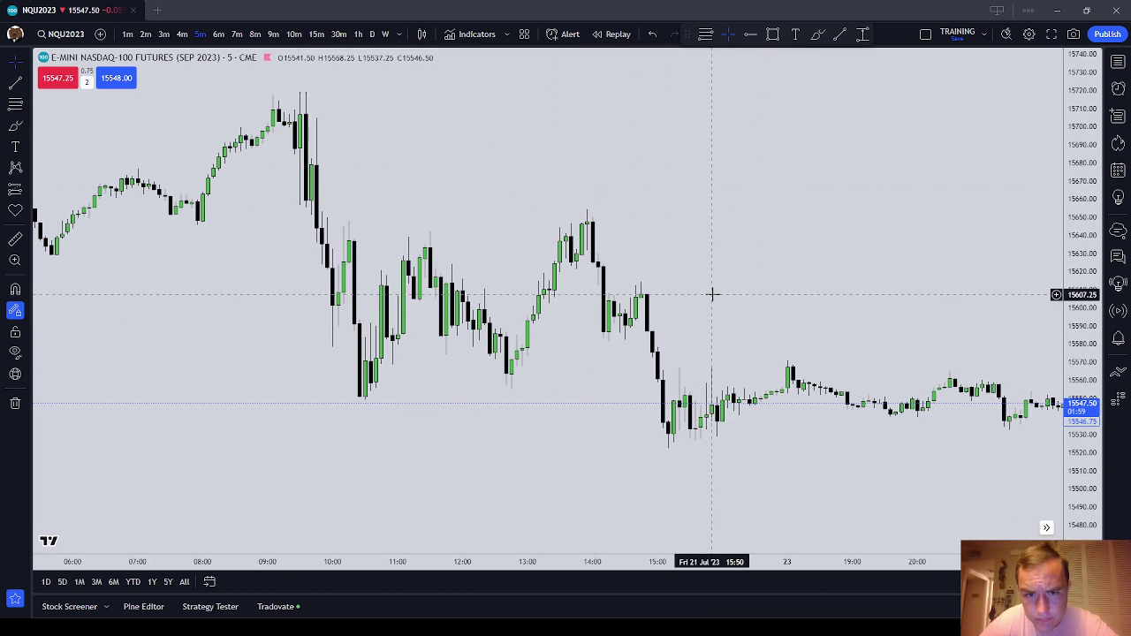
- Circle the small candles near 13:15 on 21 July with the Brush, and delete the circle
left_click(15, 125)
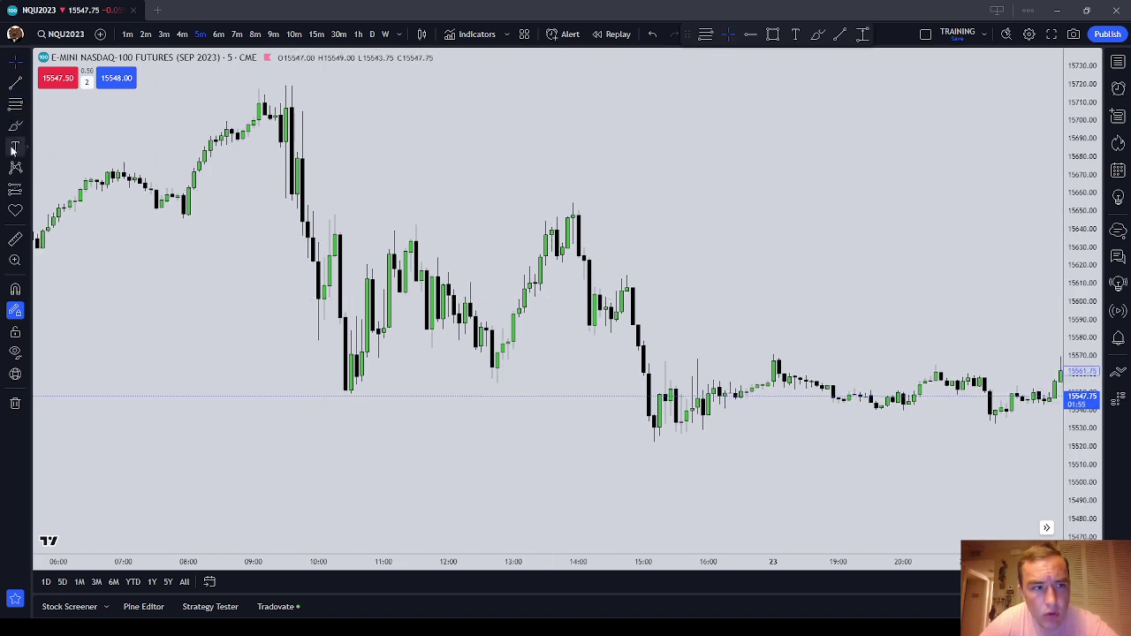
mouse_move(533, 297)
left_mouse_down()
mouse_move(522, 277)
mouse_move(535, 283)
left_mouse_up()
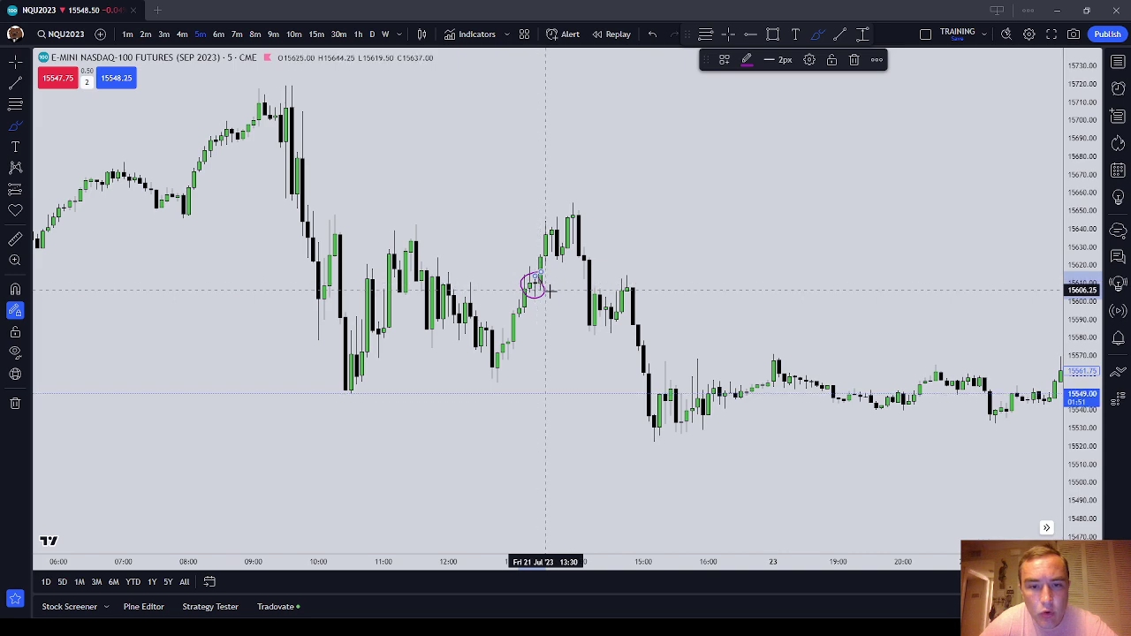
left_click(854, 59)
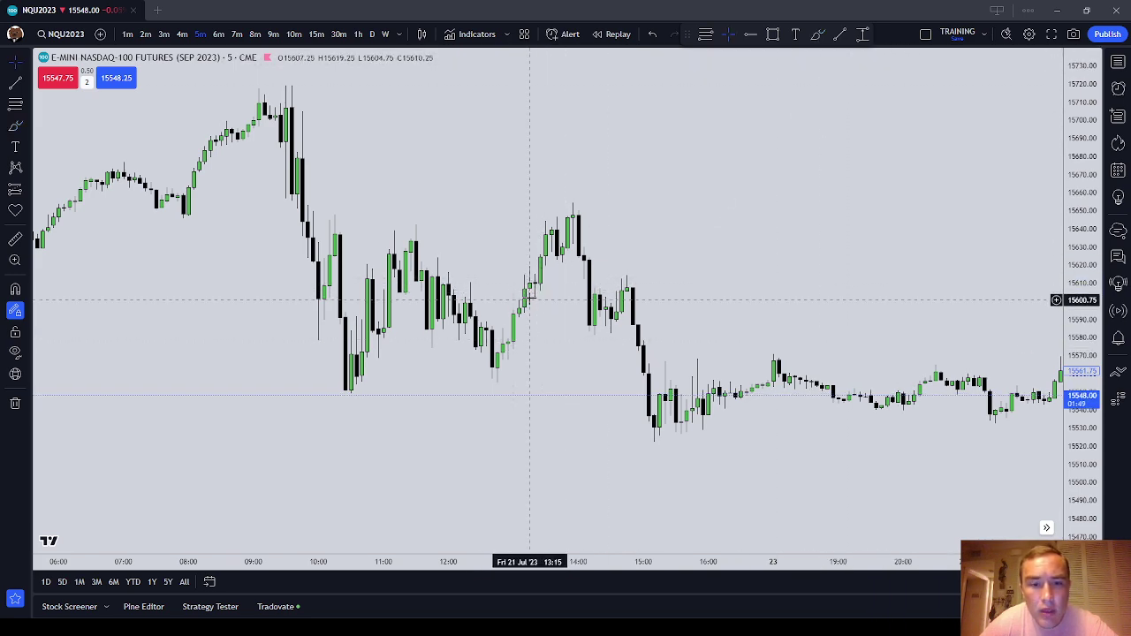
- Mark the small candles near 13:15 on 21 July with the Brush, and delete the mark
left_click_drag(534, 297, 594, 220)
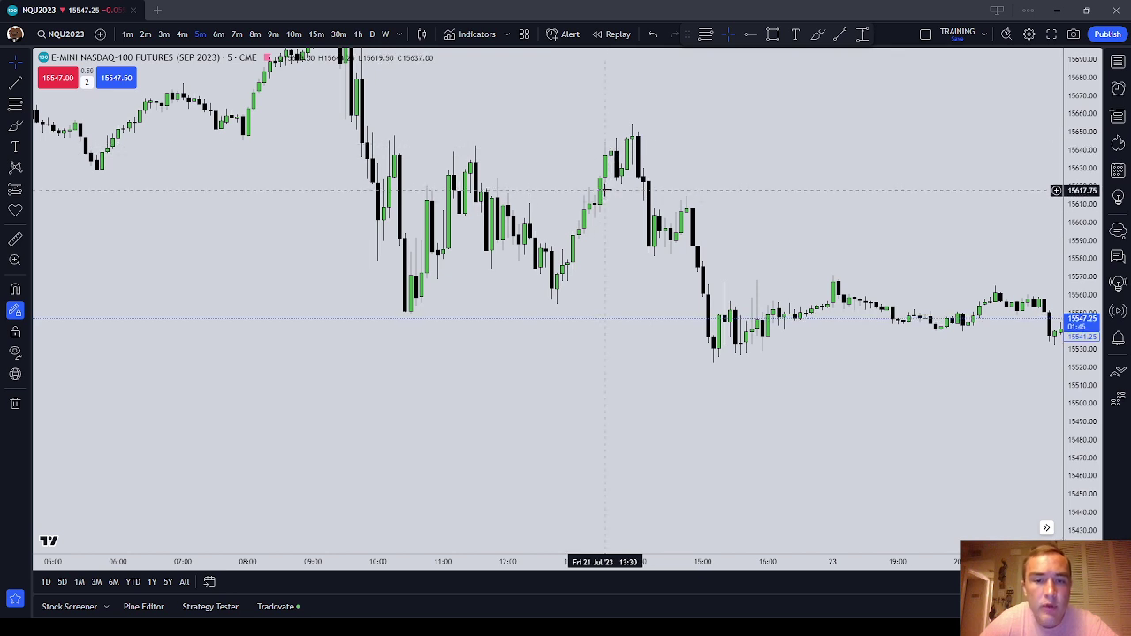
left_click(15, 127)
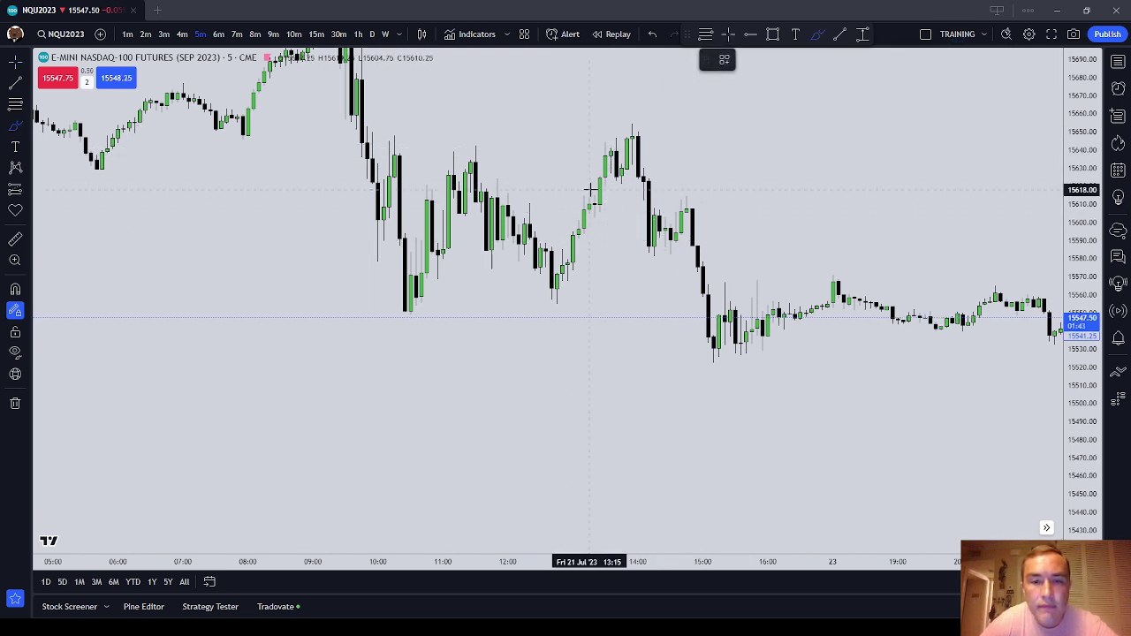
left_click_drag(582, 197, 594, 192)
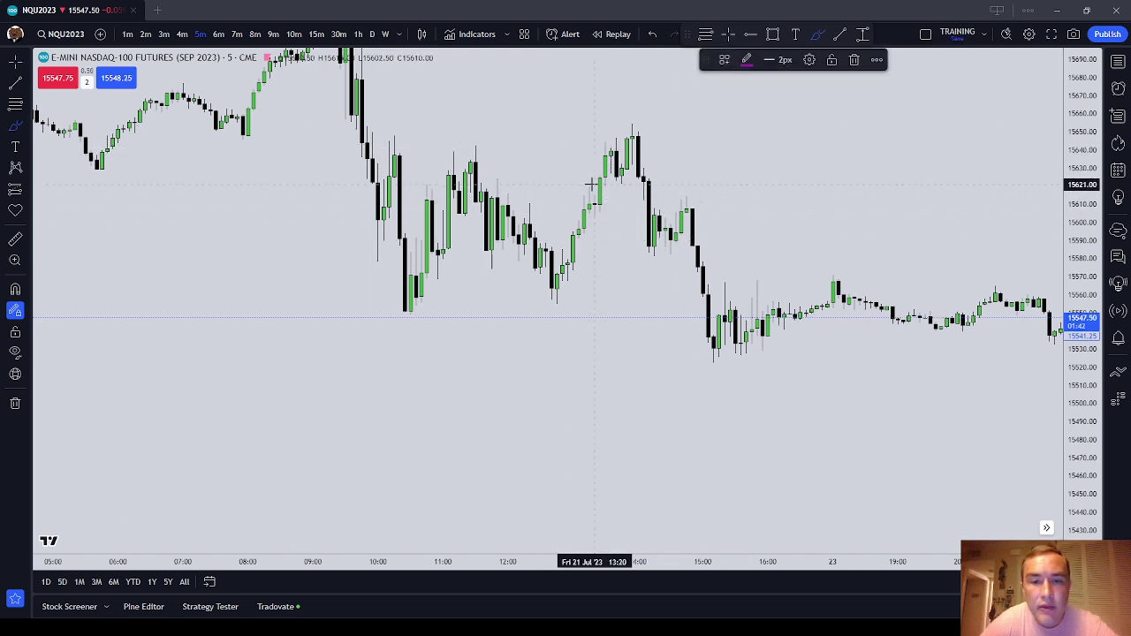
left_click(854, 59)
- Turn magnet snapping on and draw a Fib Retracement from wick to wick of the 13:20 candle on 21 July
left_click_drag(854, 139, 798, 283)
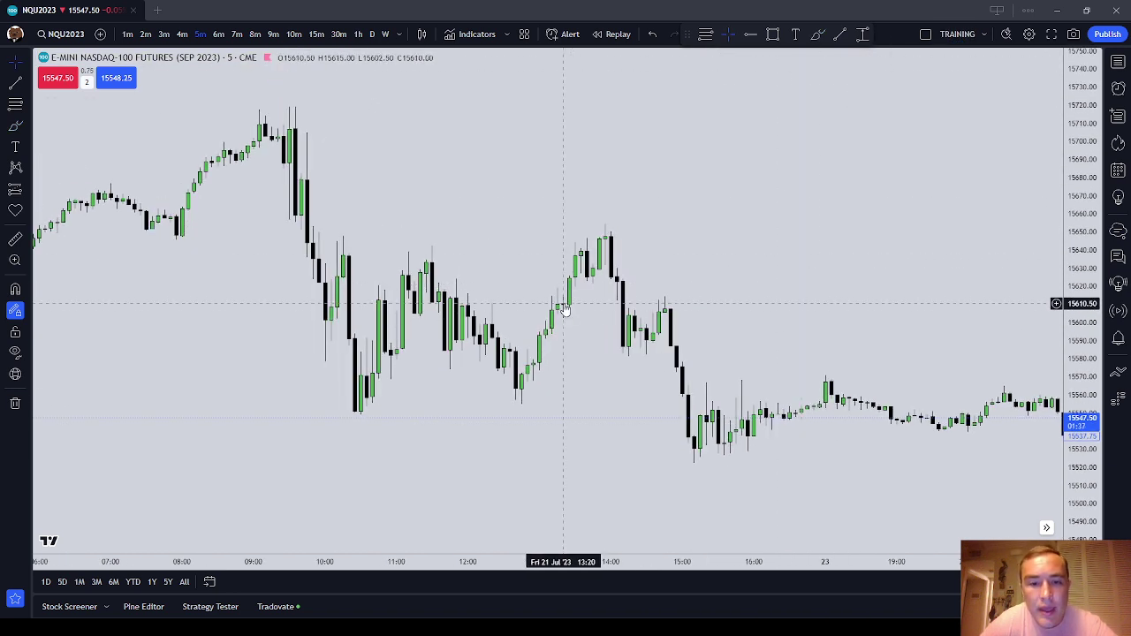
scroll(878, 263, "up", 4)
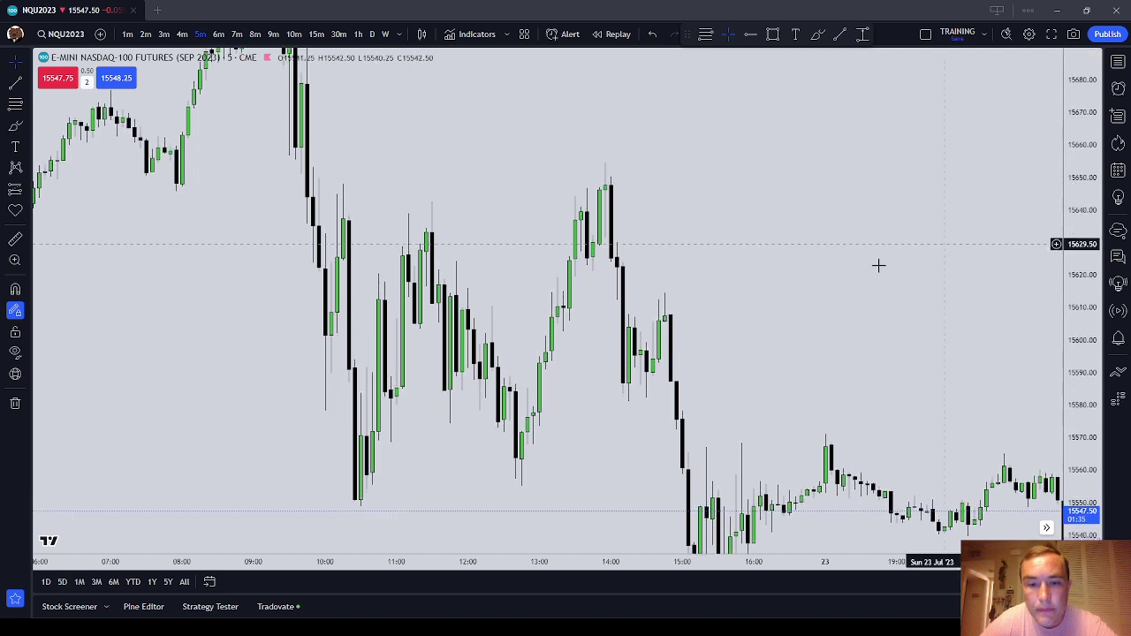
left_click_drag(804, 277, 1047, 275)
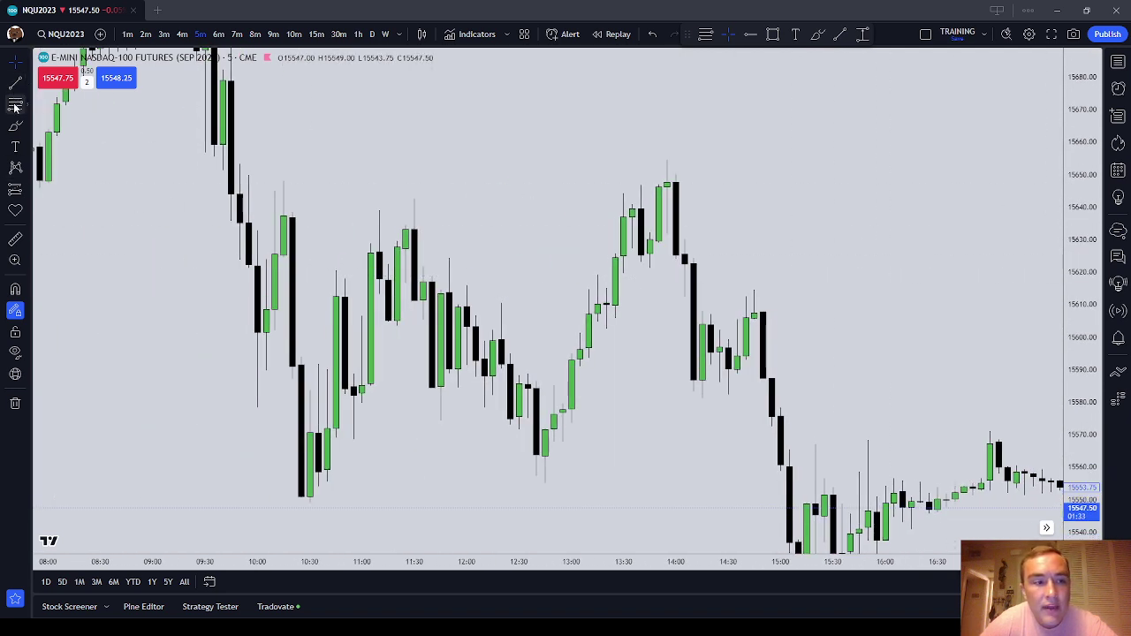
left_click(15, 104)
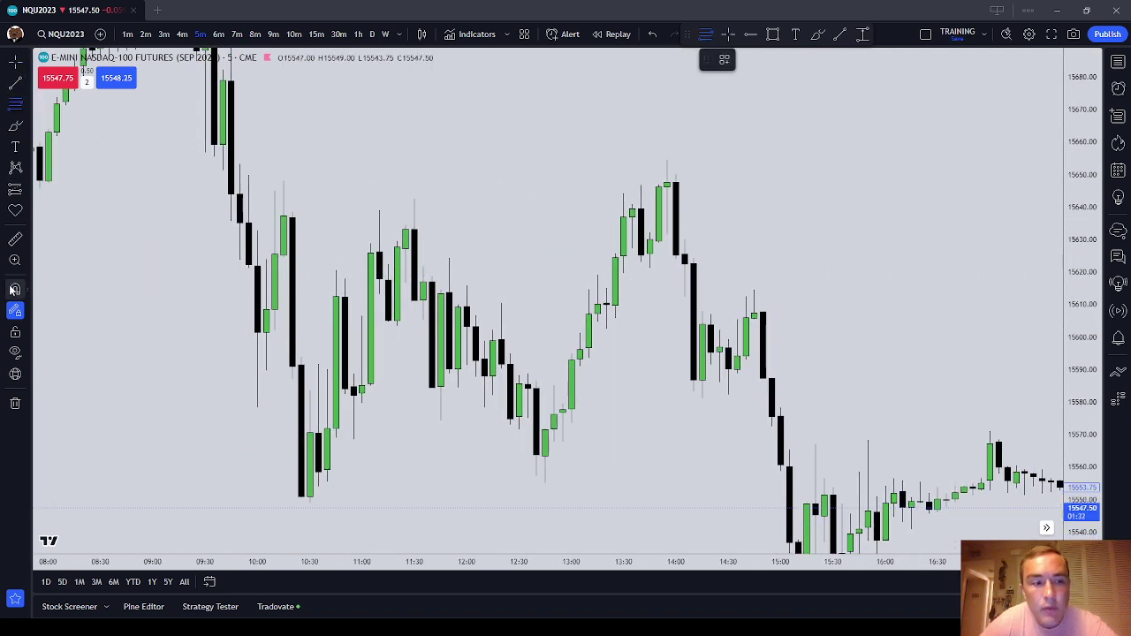
left_click(605, 309)
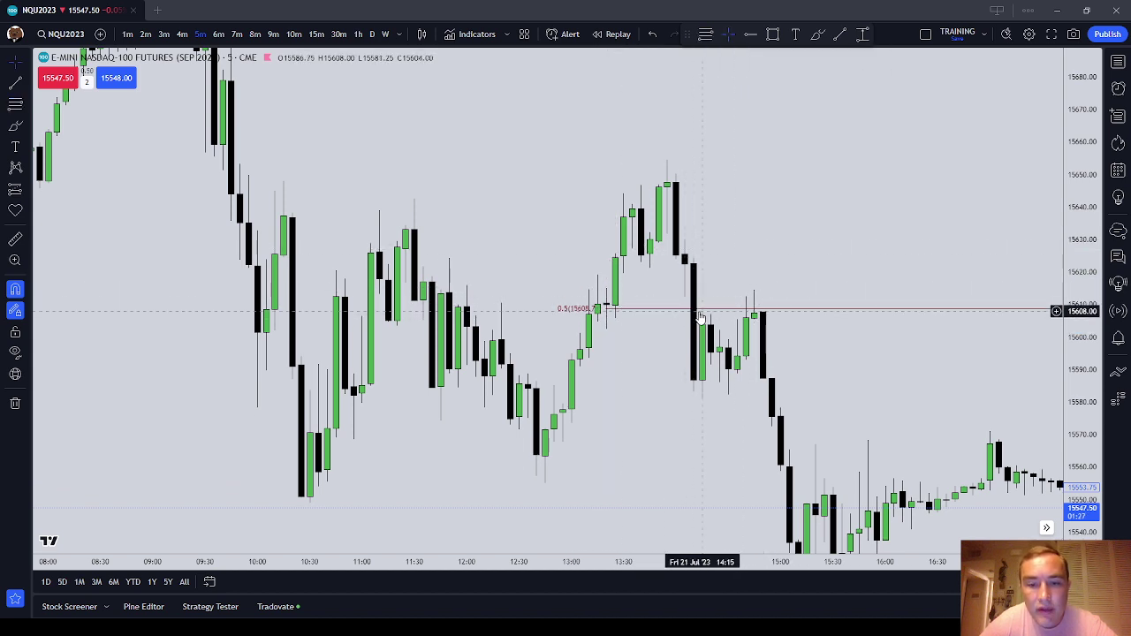
- Circle the candles meeting the 0.5 line near 14:45 on 21 July with the Brush
left_click_drag(800, 315, 678, 271)
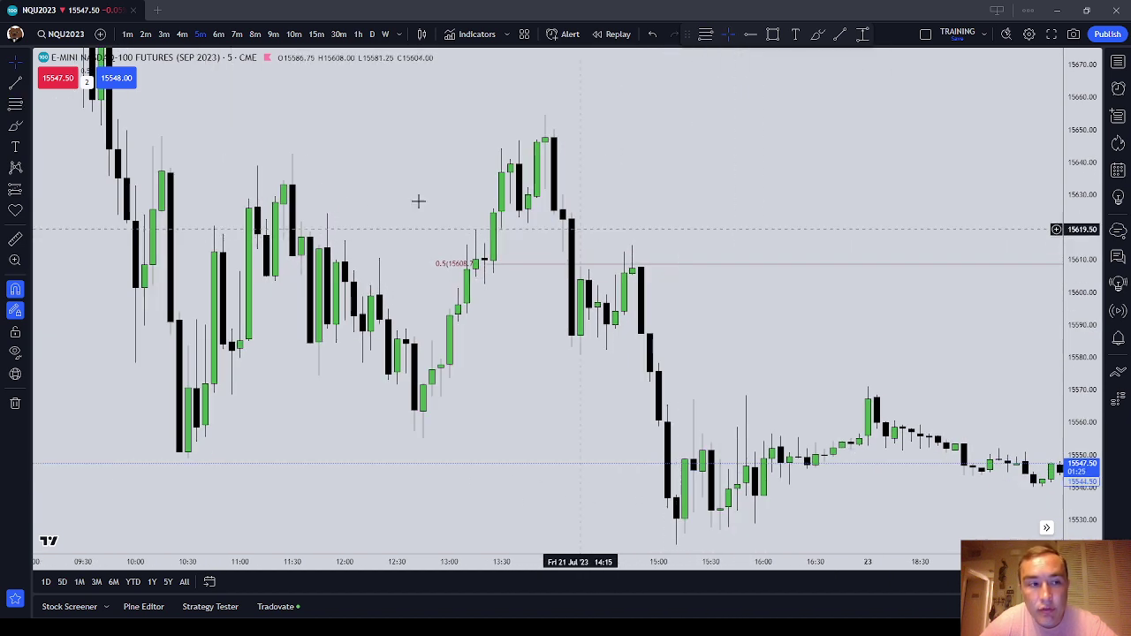
left_click(11, 122)
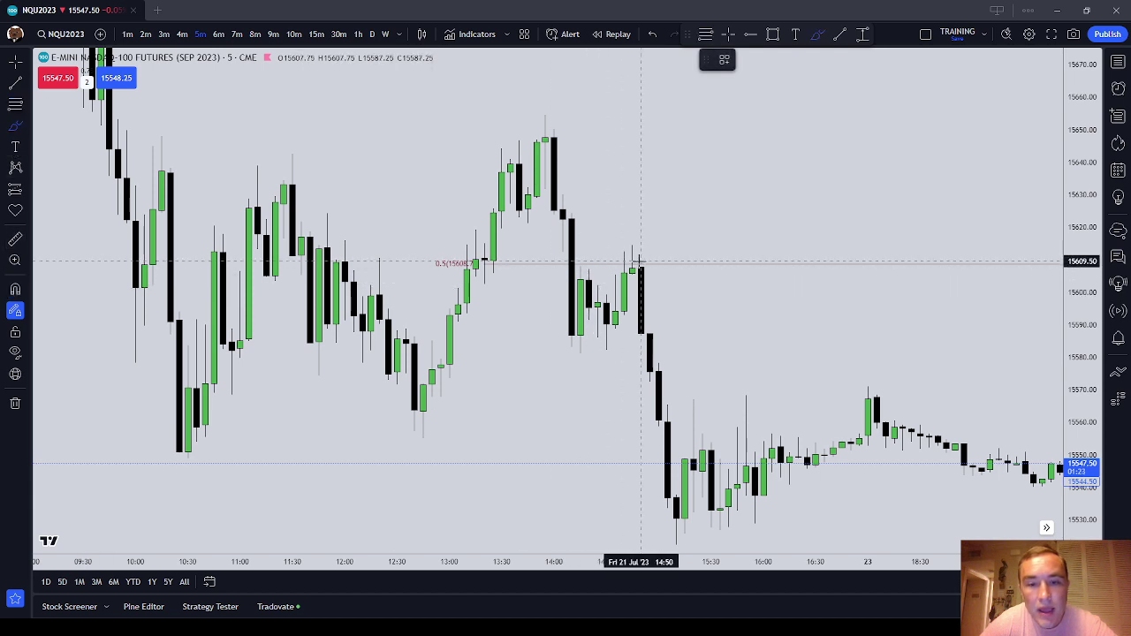
mouse_move(609, 265)
left_mouse_down()
mouse_move(640, 262)
mouse_move(635, 277)
mouse_move(642, 263)
left_mouse_up()
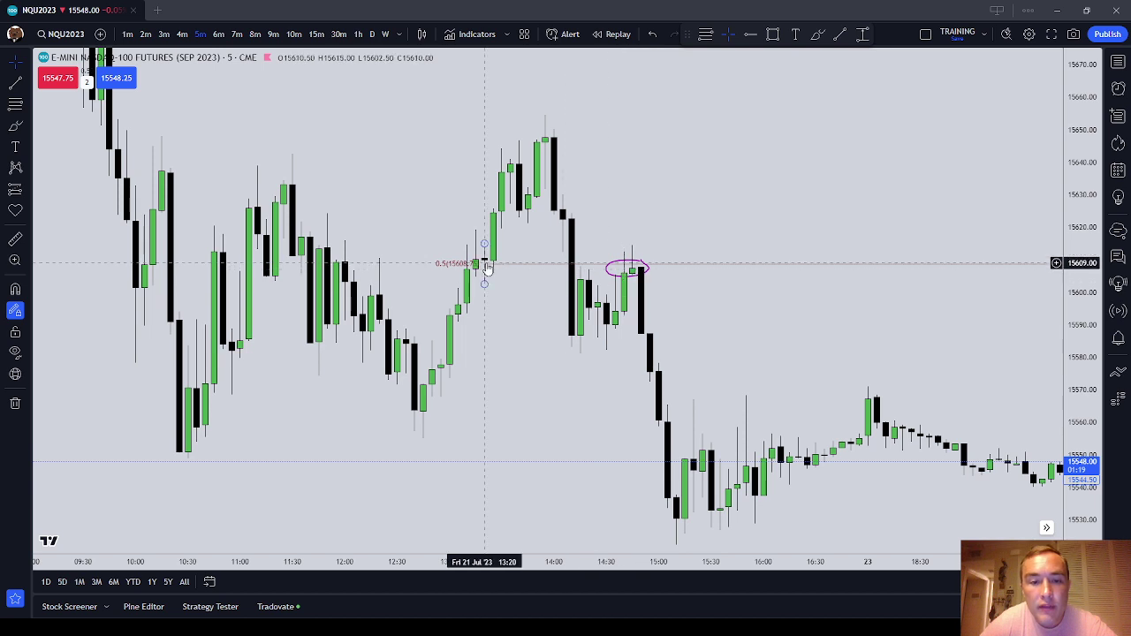
- Add the text note "1. Sibi & ICT Inverted +OB" above the 0.5 line near 15:15 on 21 July
left_click(15, 145)
left_click(686, 216)
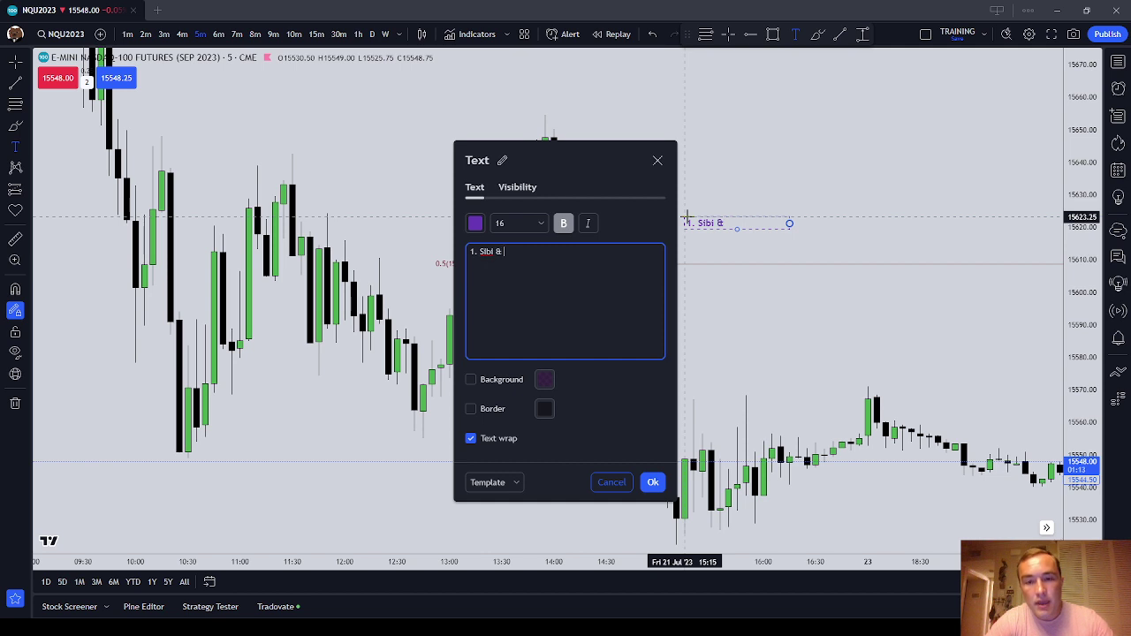
type("1. Sibi & ICT Inverte")
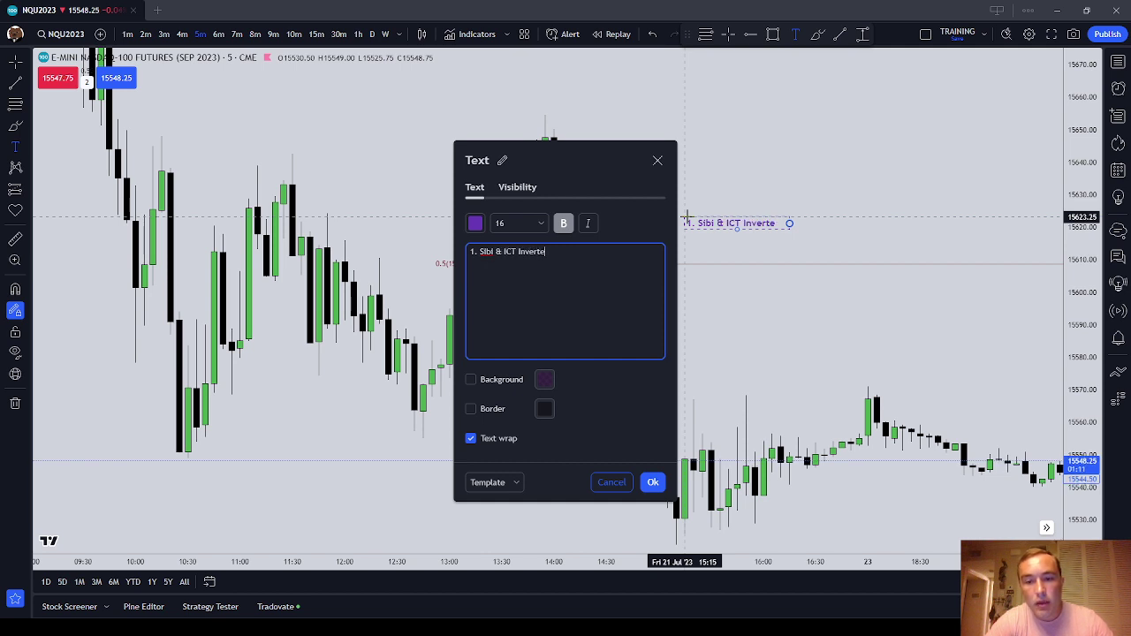
type("d")
type(" (")
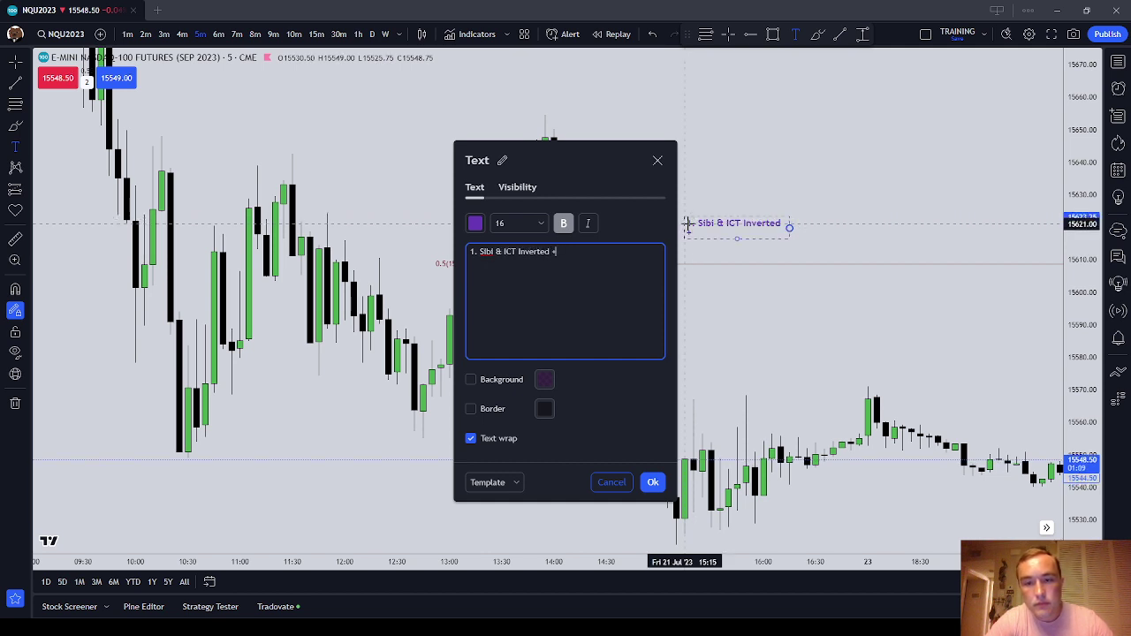
left_click(653, 482)
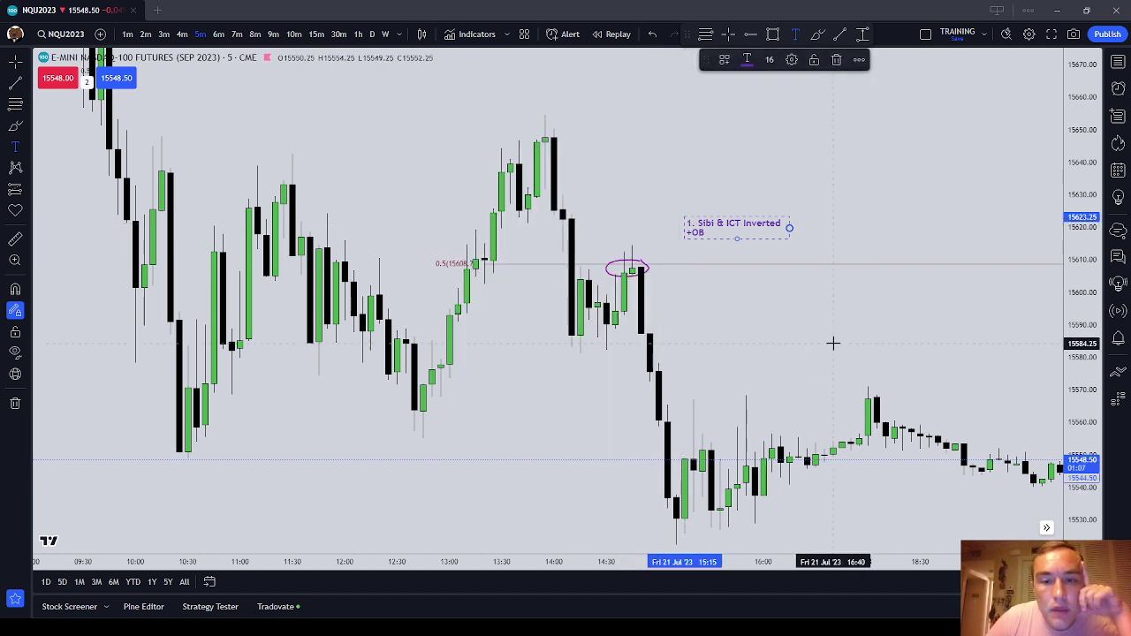
left_click(771, 323)
- With the Brush, underline the 12:45 low, mark both edges of the gap near 14:10, and circle the candles near 13:20
left_click(14, 126)
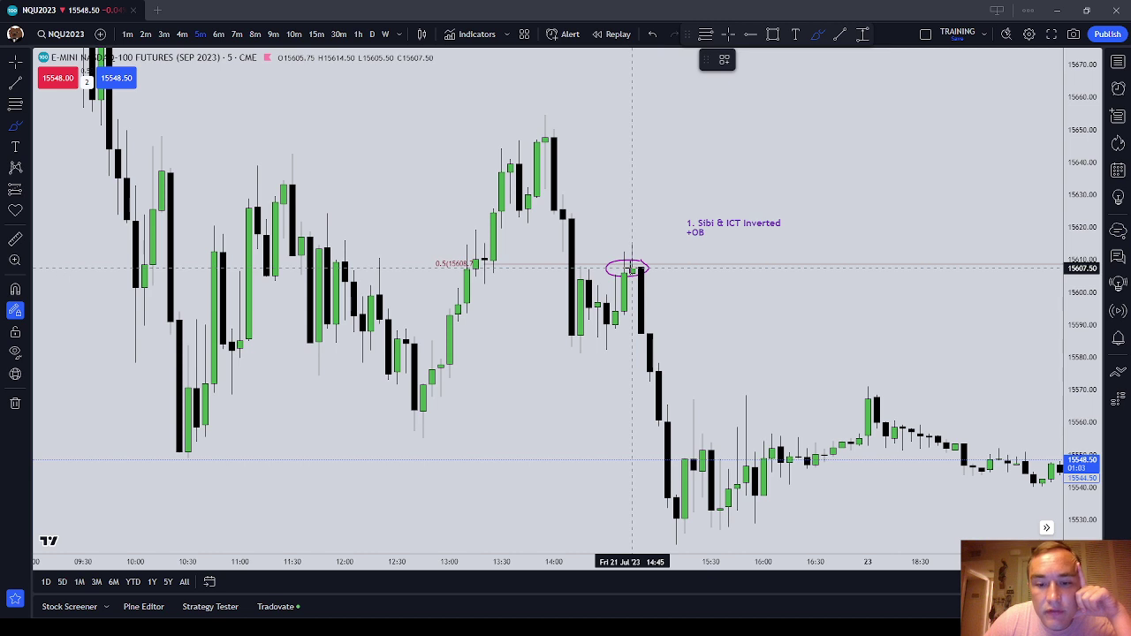
left_click_drag(469, 438, 417, 437)
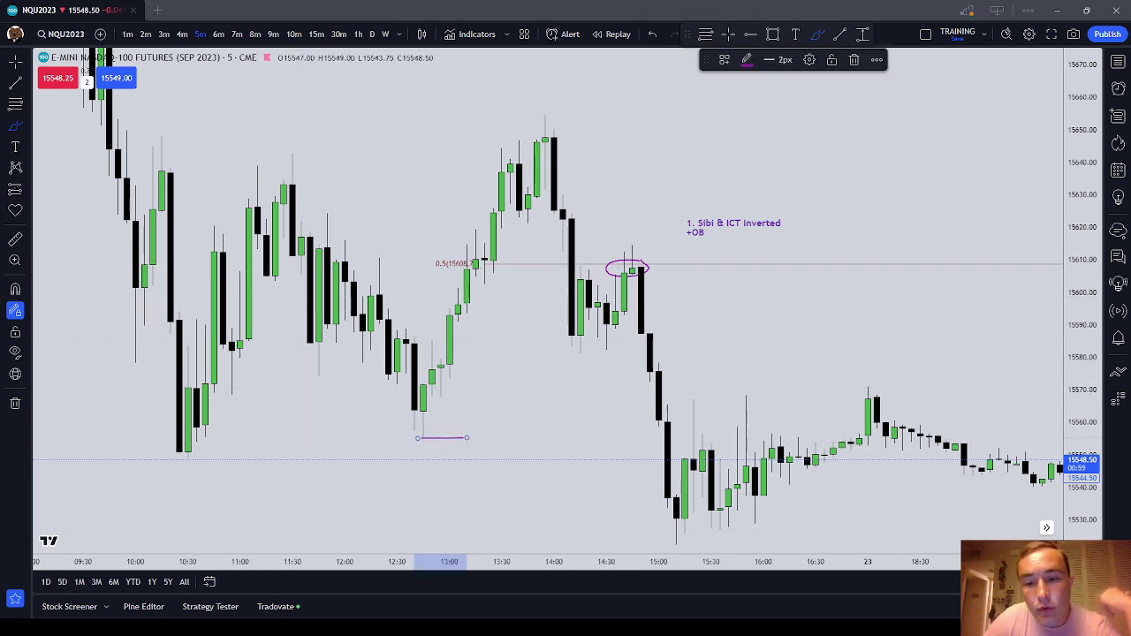
left_click_drag(556, 253, 597, 268)
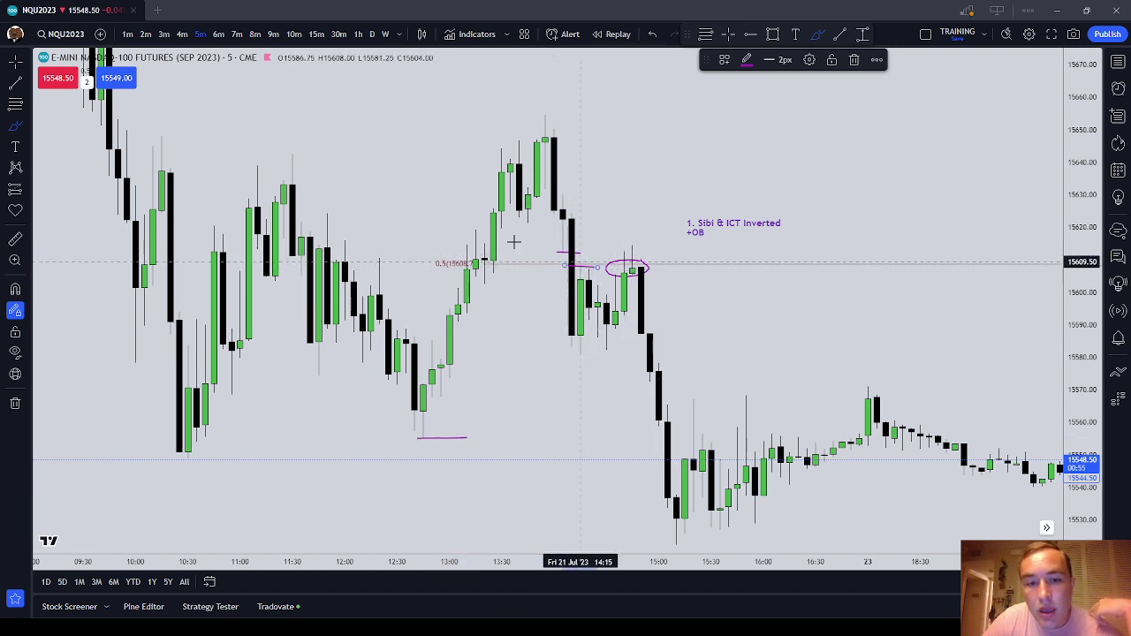
mouse_move(486, 252)
left_mouse_down()
mouse_move(471, 264)
mouse_move(492, 267)
mouse_move(494, 253)
left_mouse_up()
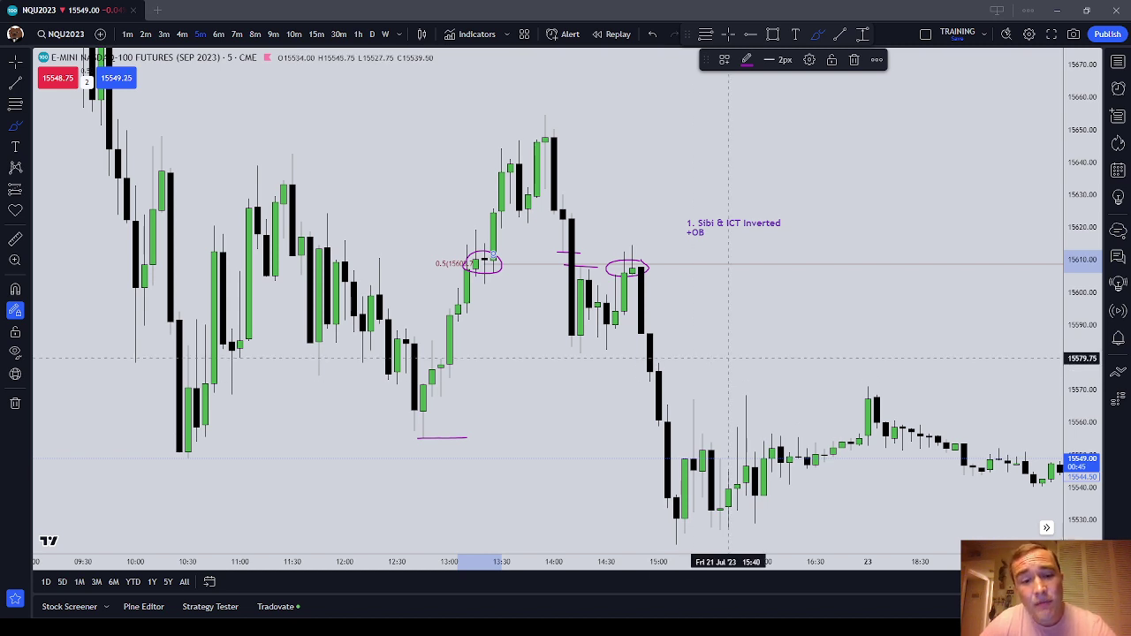
key("Escape")
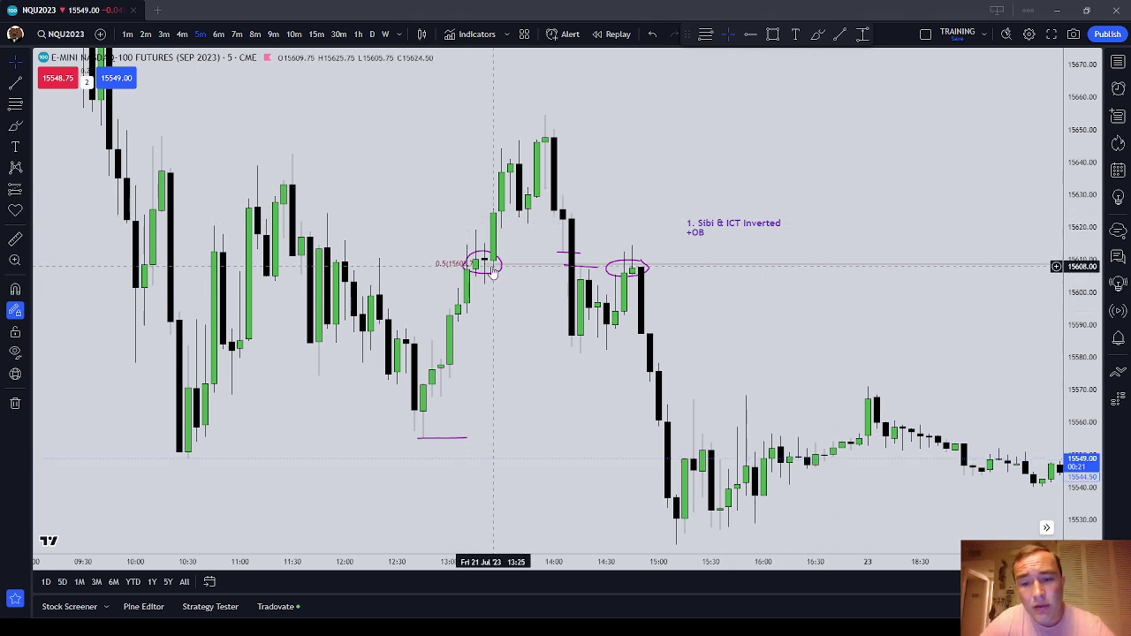
left_click_drag(868, 369, 553, 359)
scroll(696, 350, "down", 1)
left_click_drag(697, 350, 502, 355)
scroll(503, 355, "down", 3)
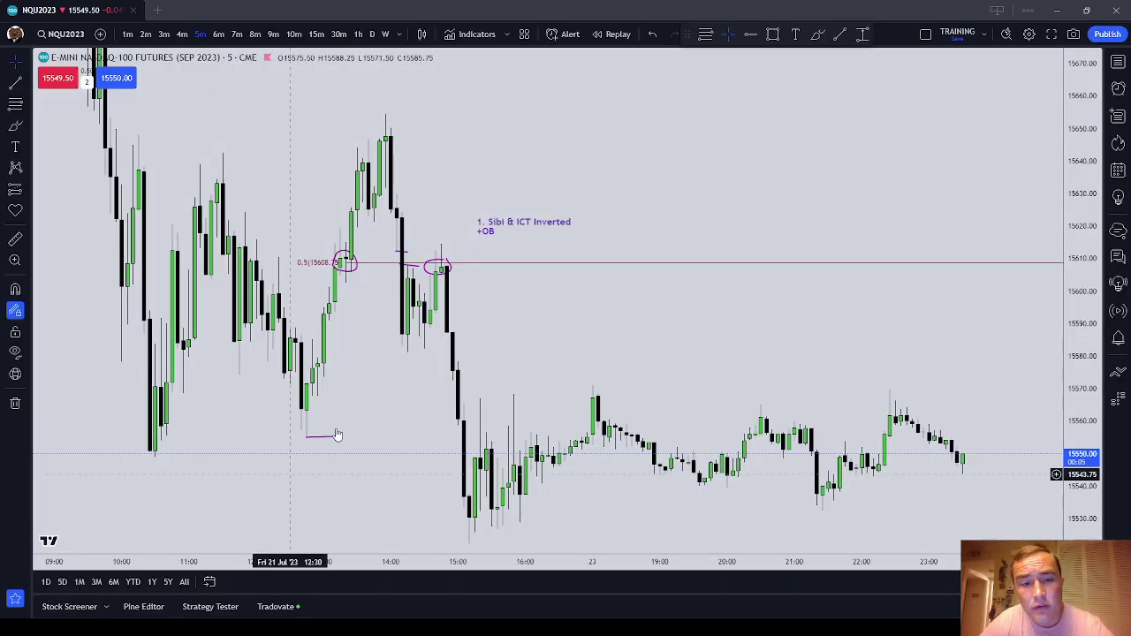
left_click_drag(524, 315, 571, 321)
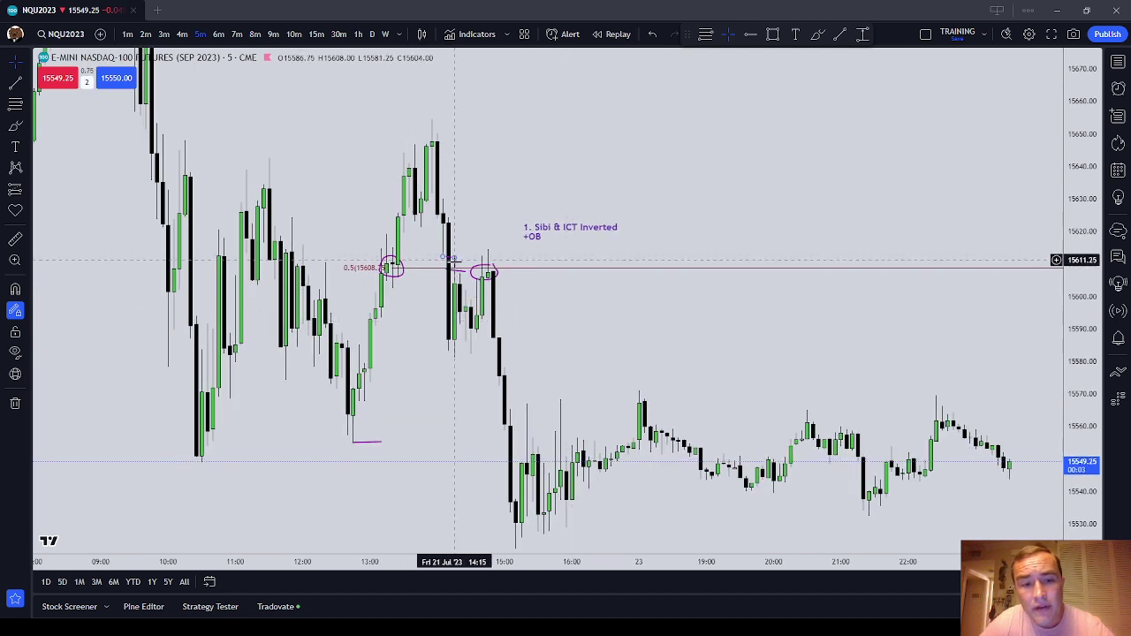